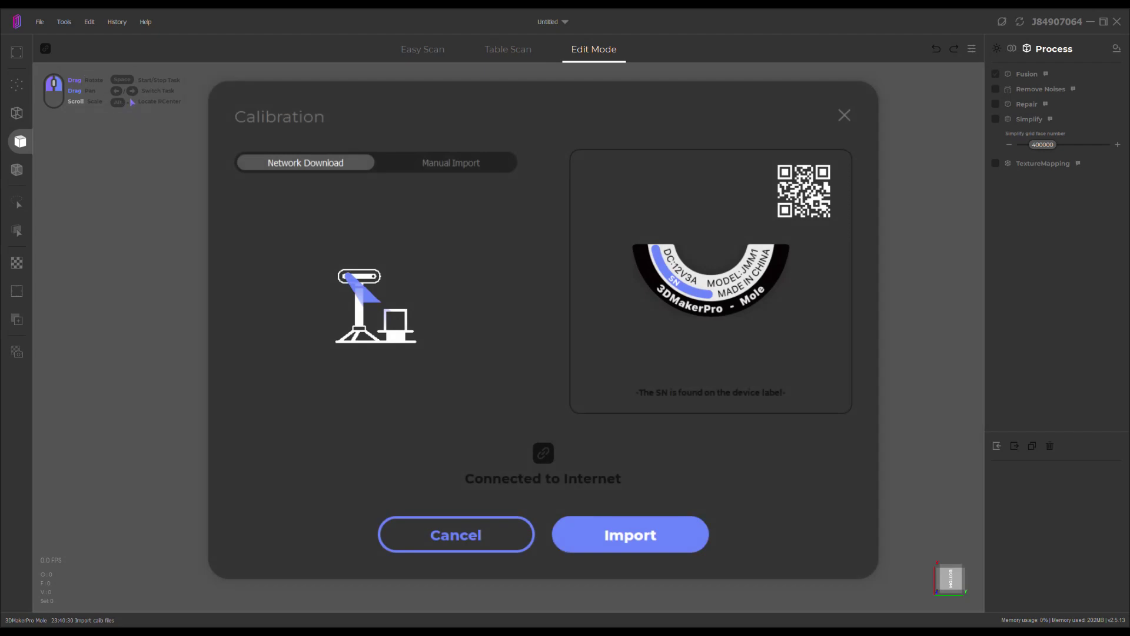
Start the Easy Scan live preview of the Spider-Man bust and enlarge the camera view
left_click(418, 50)
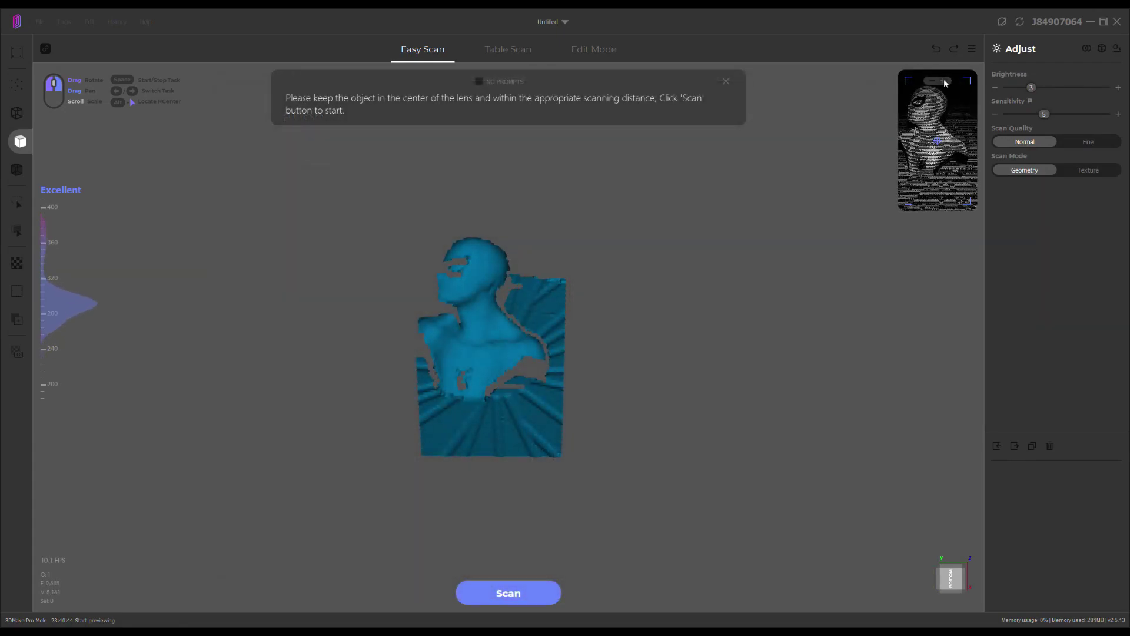
left_click(945, 80)
Adjust the scan brightness and try Fine quality before settling on Normal
left_click(920, 81)
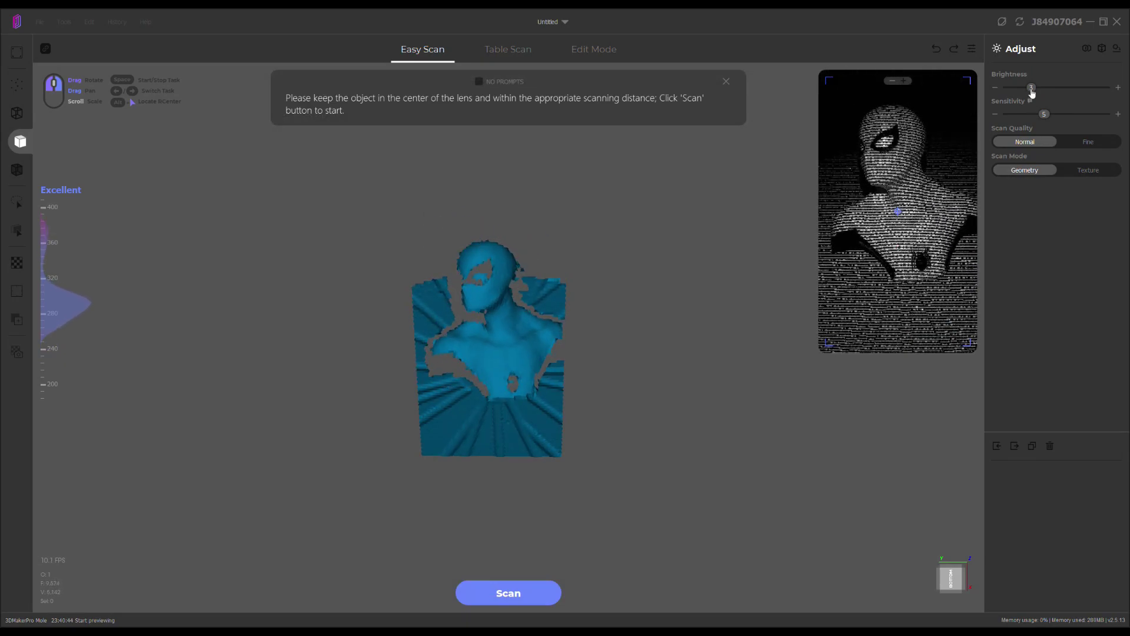
mouse_move(1031, 87)
left_mouse_down()
mouse_move(1098, 97)
mouse_move(1028, 97)
left_mouse_up()
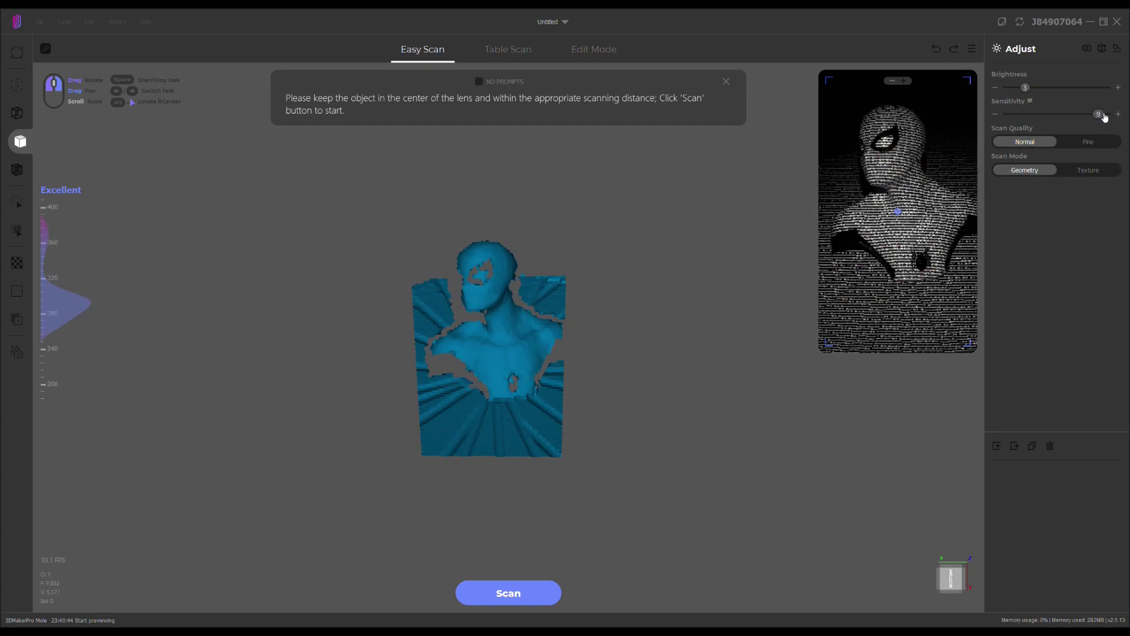
left_click(1088, 143)
left_click(1041, 143)
Preview Table Scan and Texture modes, then return to Easy Scan with Geometry capture
left_click(517, 54)
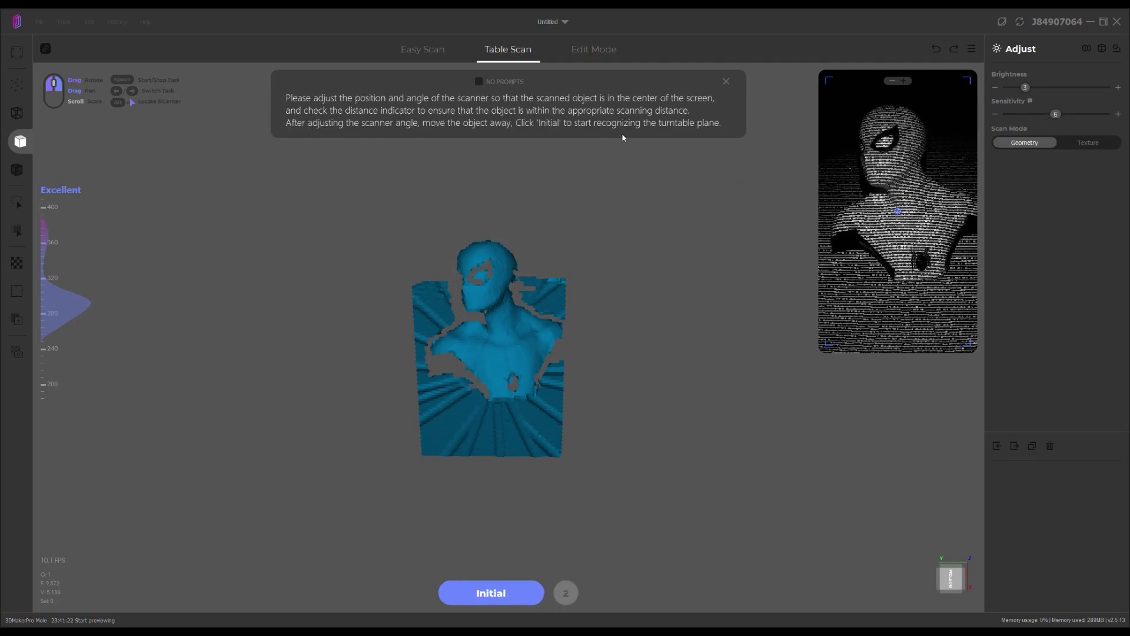
left_click(432, 54)
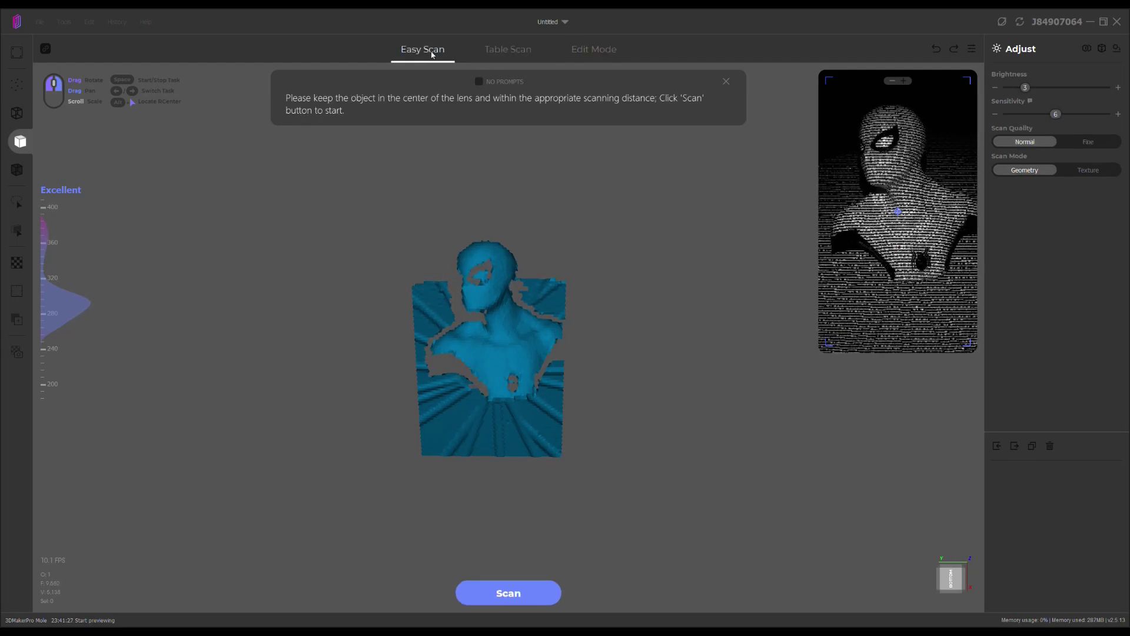
left_click(1085, 176)
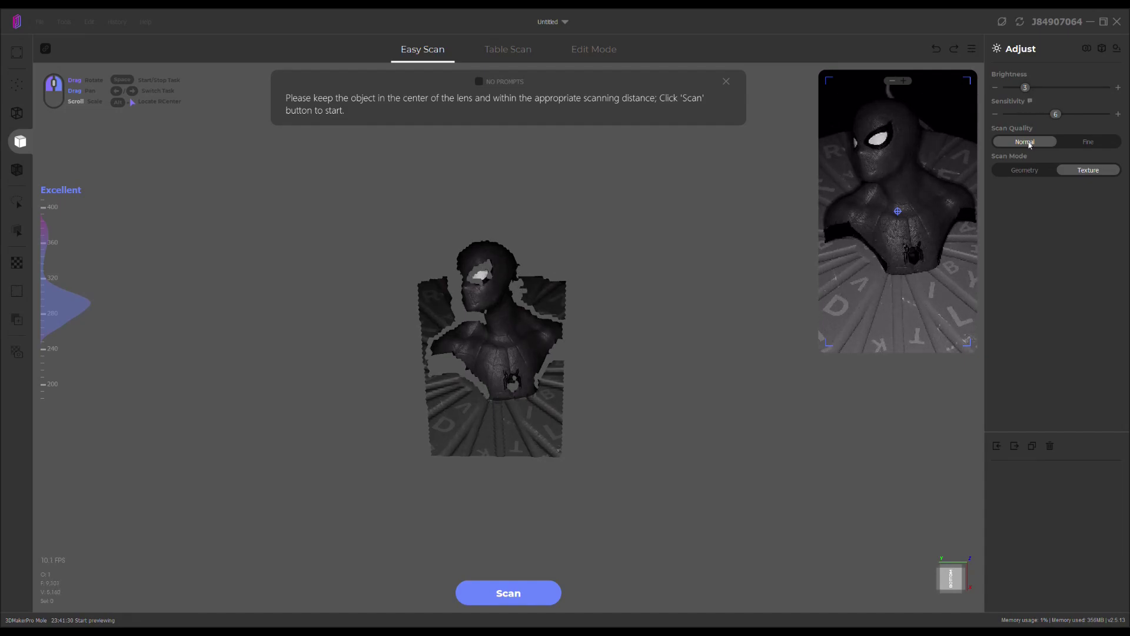
left_click(1024, 172)
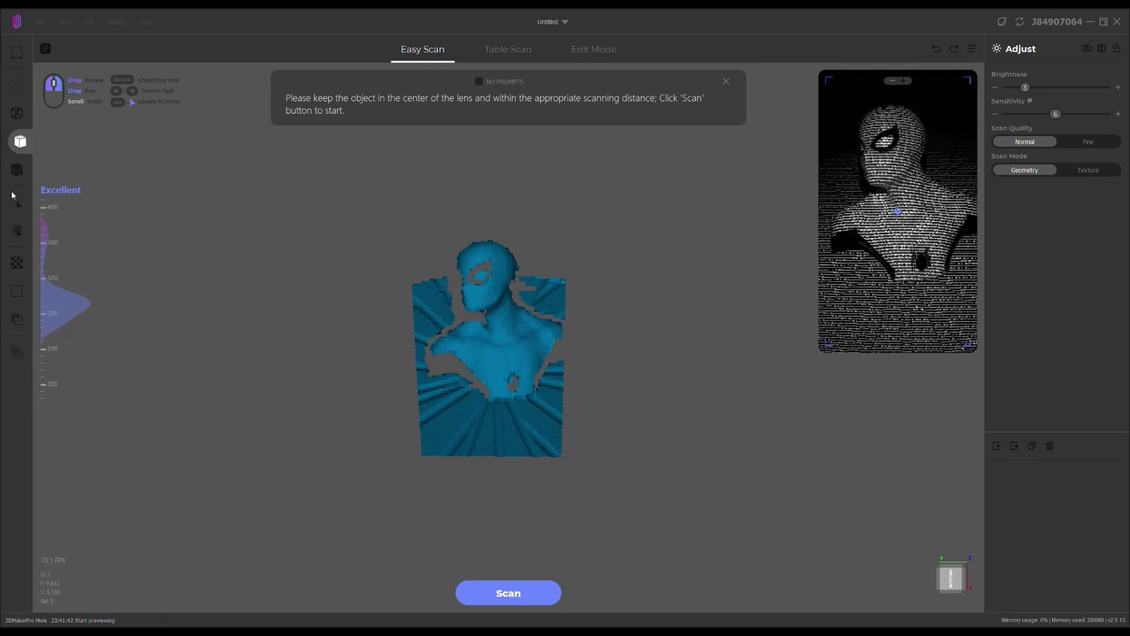
Review Edit Mode's Auto/Manual alignment options and the Process panel
left_click(584, 52)
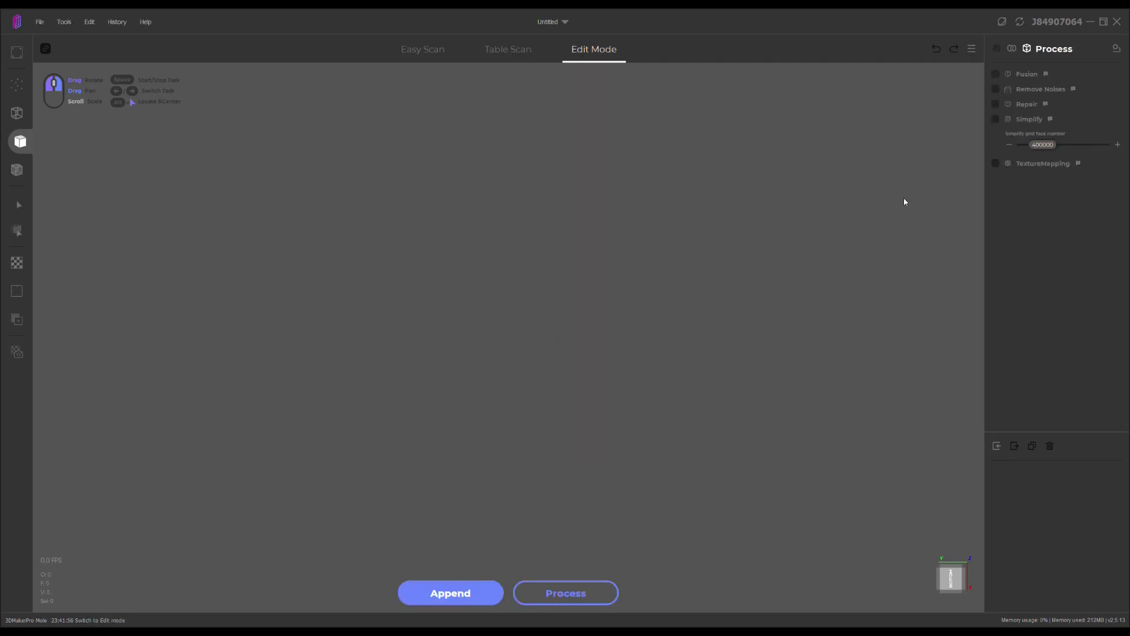
left_click(1012, 49)
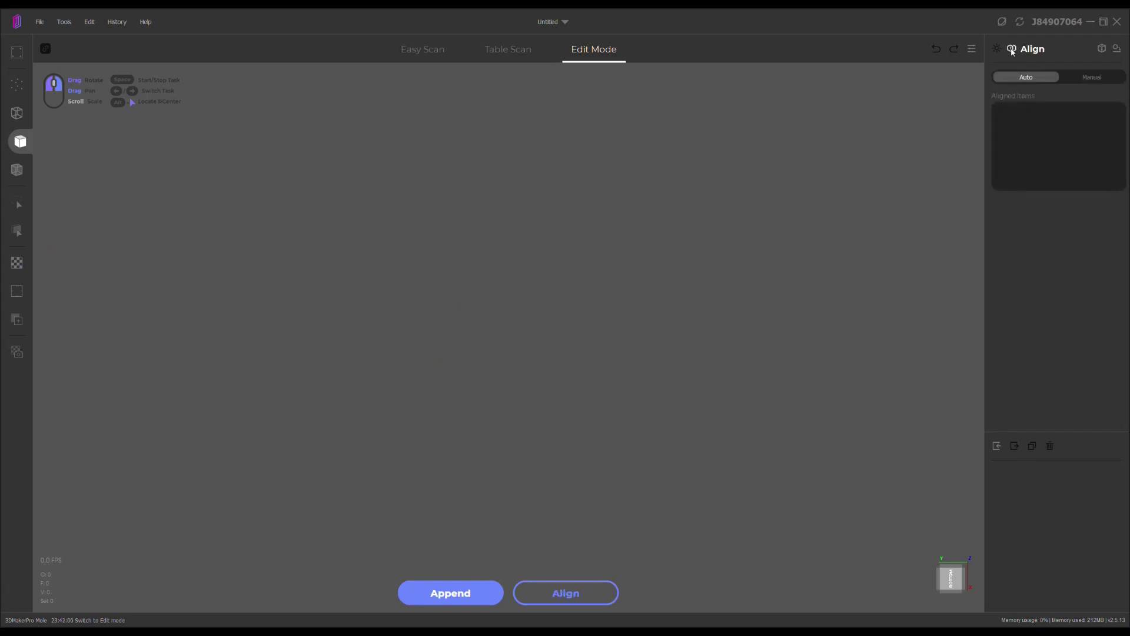
left_click(1086, 80)
left_click(1032, 81)
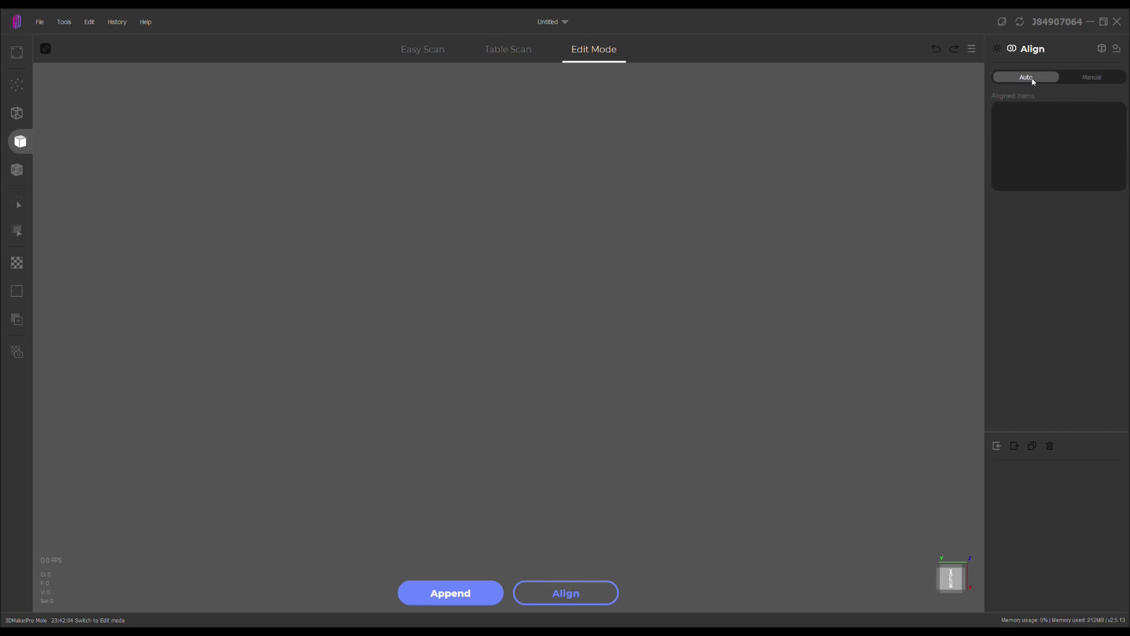
left_click(1102, 49)
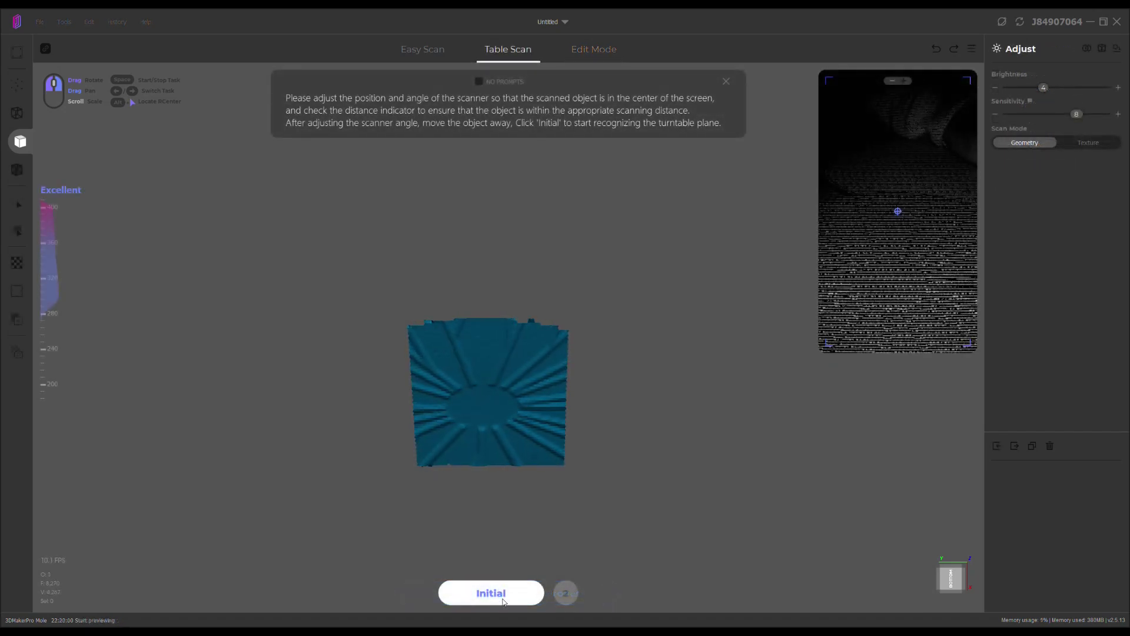
Initialize the turntable plane recognition, then stop it to begin the Benchy table scan
left_click(502, 600)
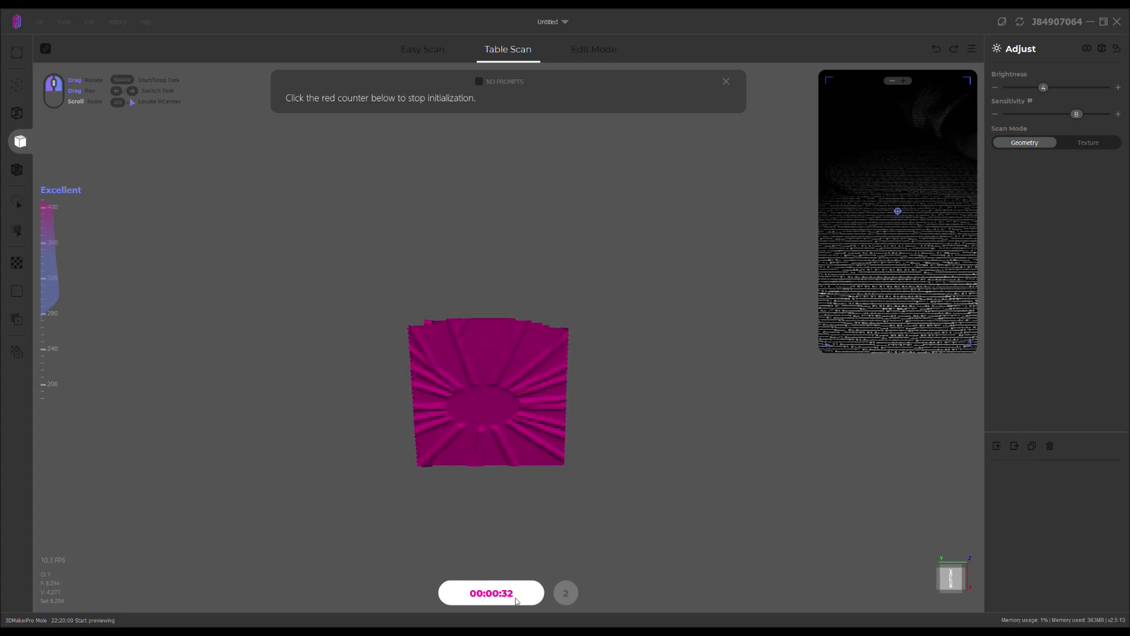
left_click(516, 598)
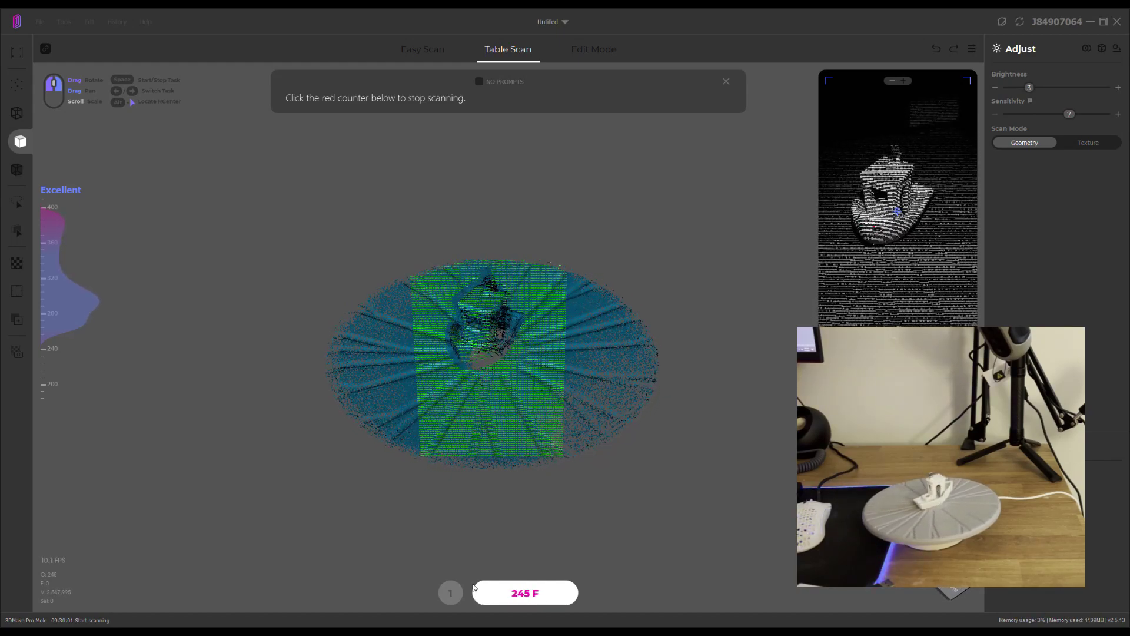
Stop the first Benchy scan, inspect the point cloud, and capture Tablescan2
left_click(480, 590)
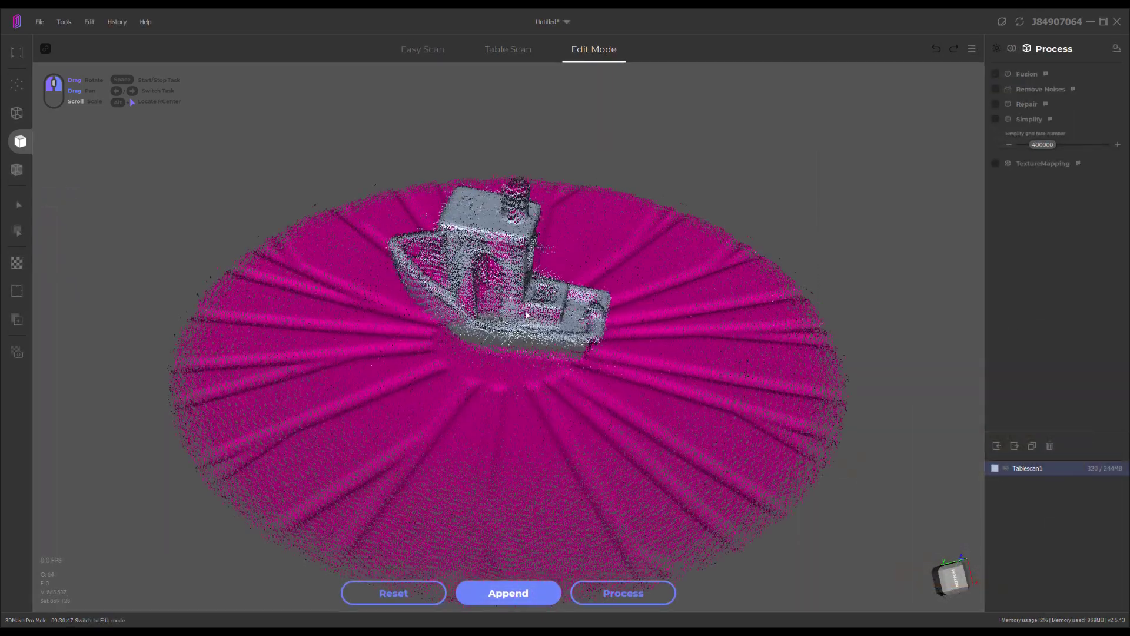
left_click_drag(527, 315, 555, 420)
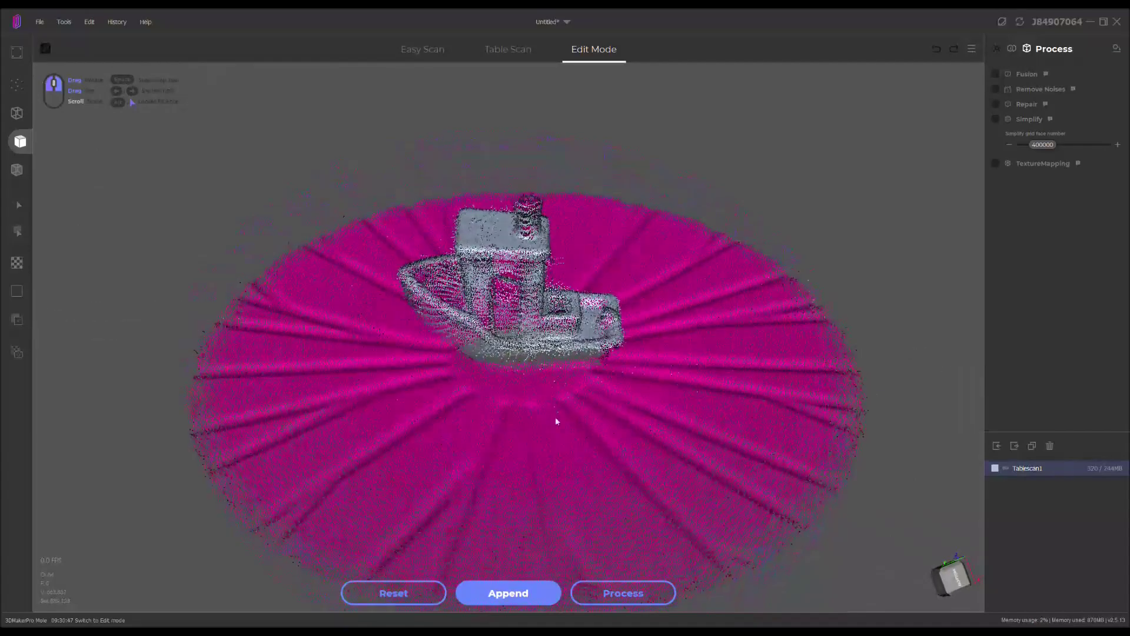
left_click(511, 596)
key("space")
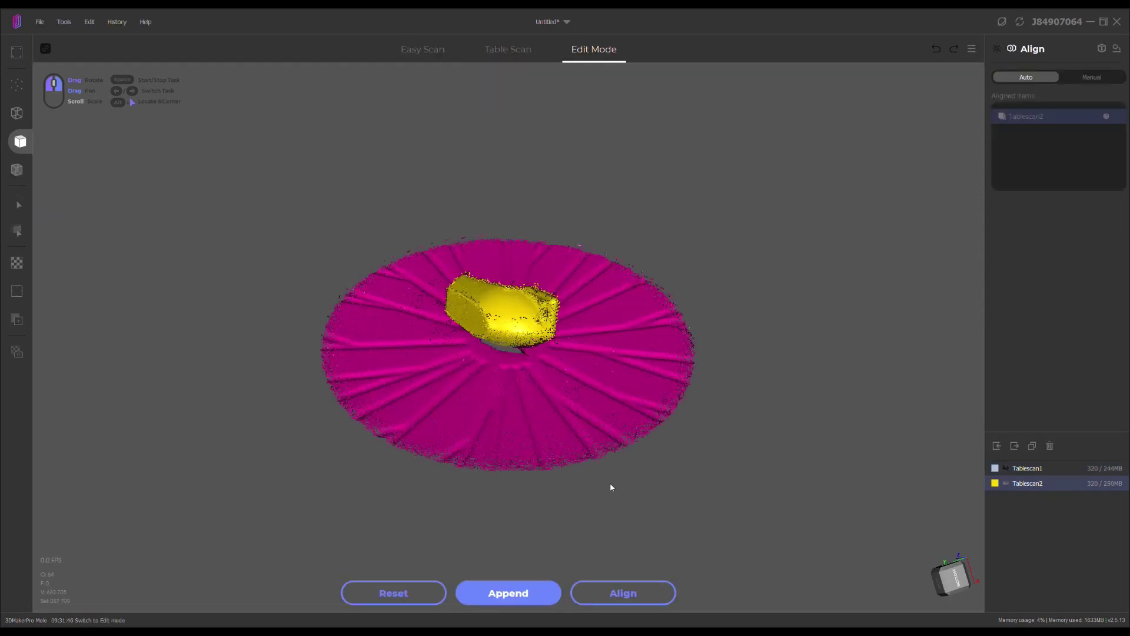
Auto-align Tablescan1 with Tablescan2, check the fit, and append Tablescan3
left_click_drag(609, 487, 486, 473)
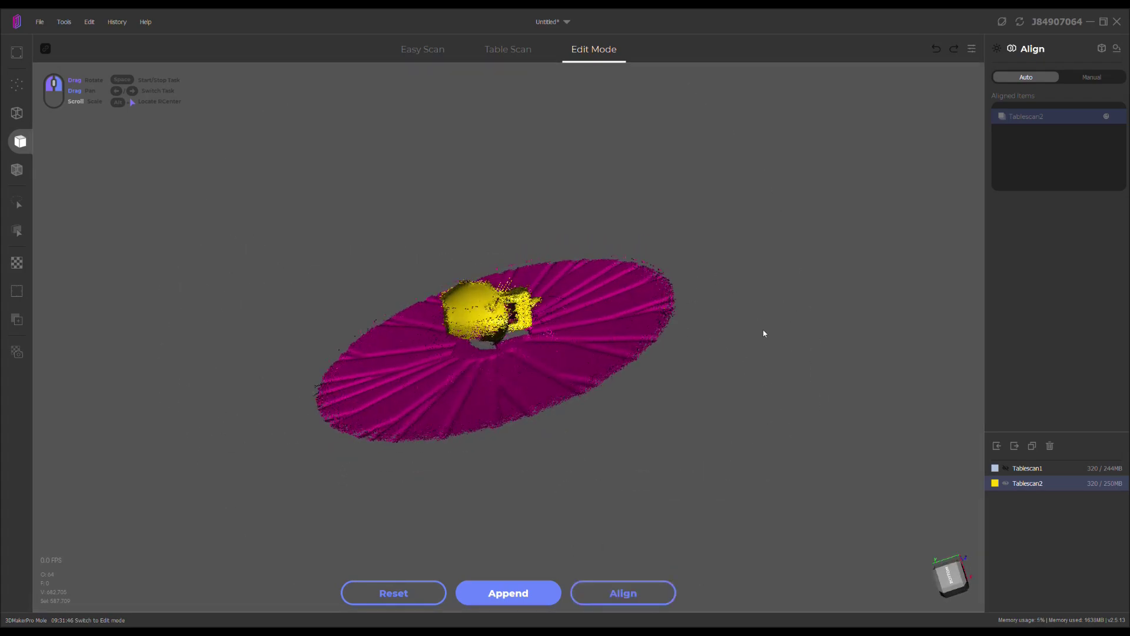
left_click(1005, 468)
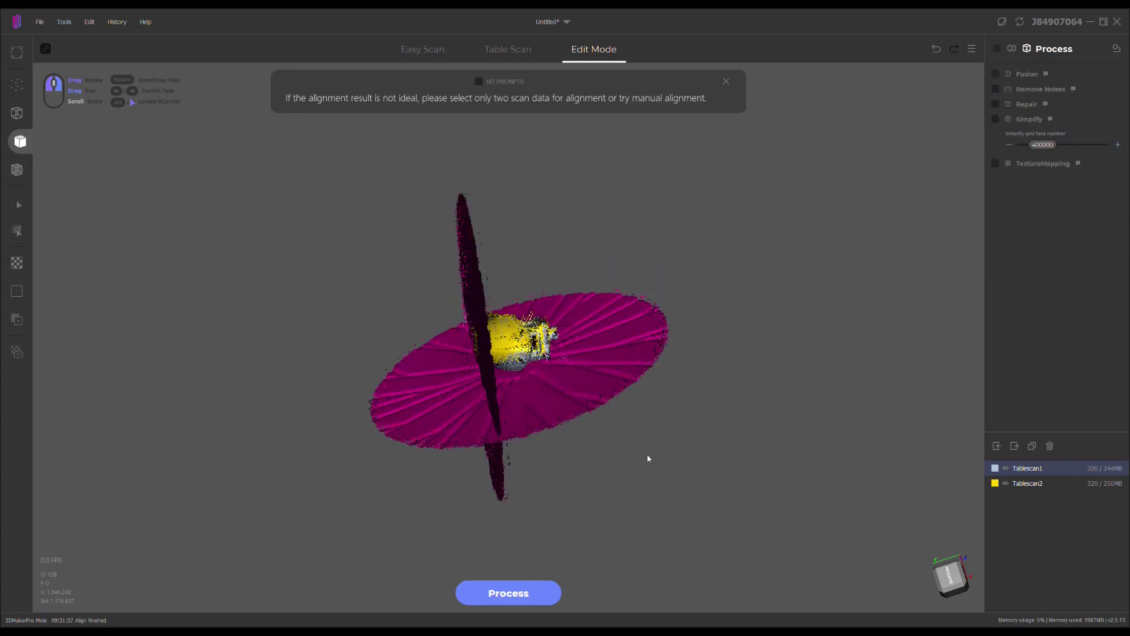
left_click_drag(636, 457, 523, 426)
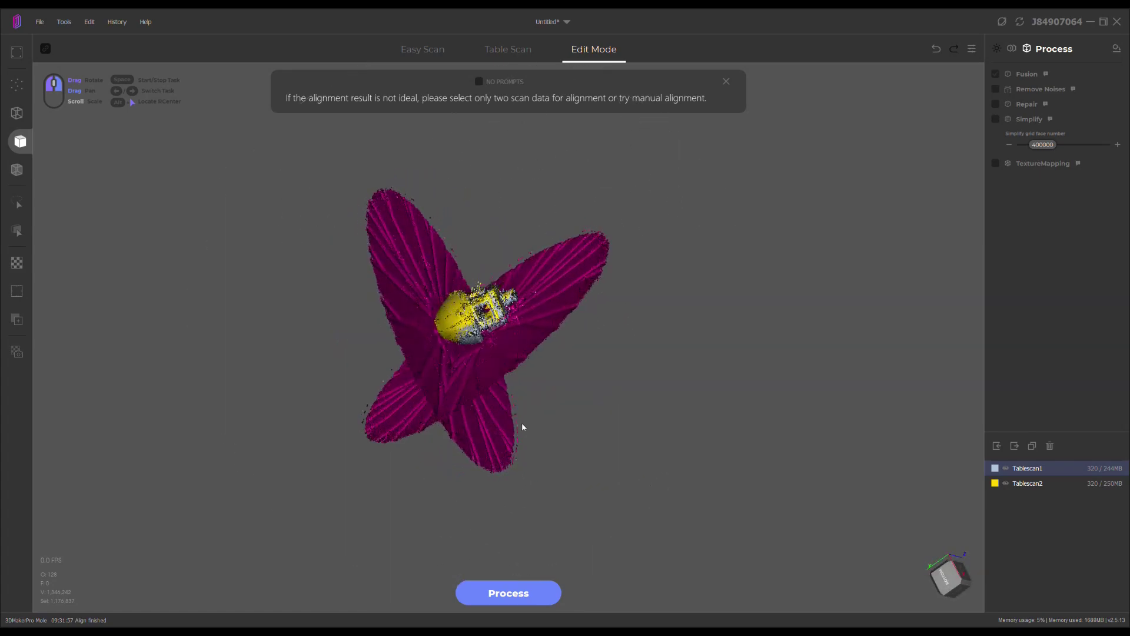
left_click(1011, 49)
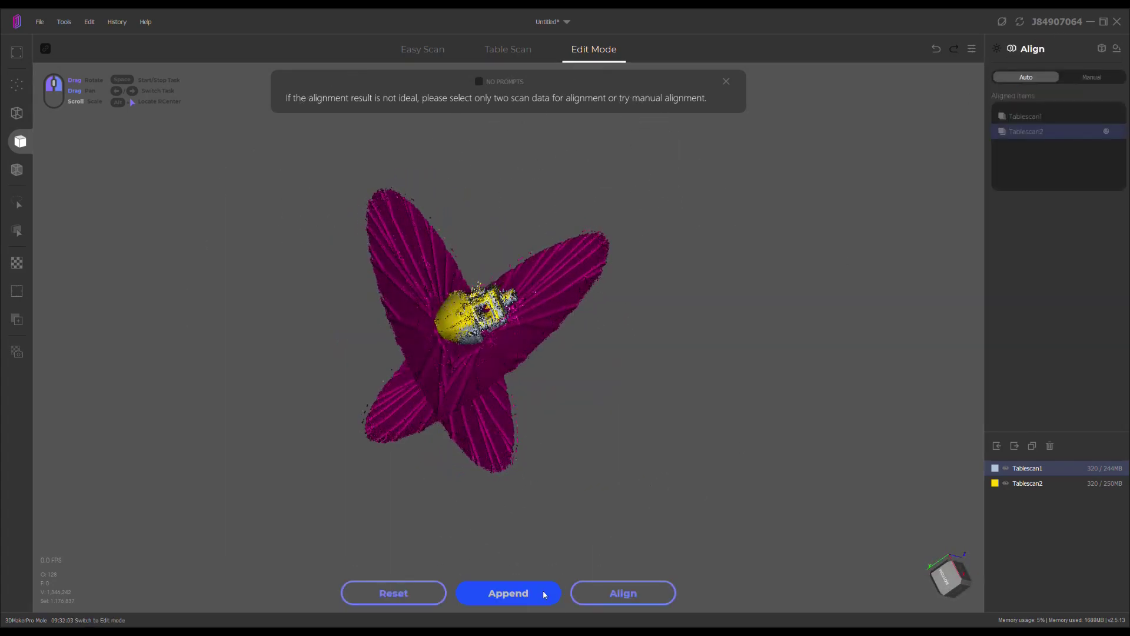
left_click(545, 594)
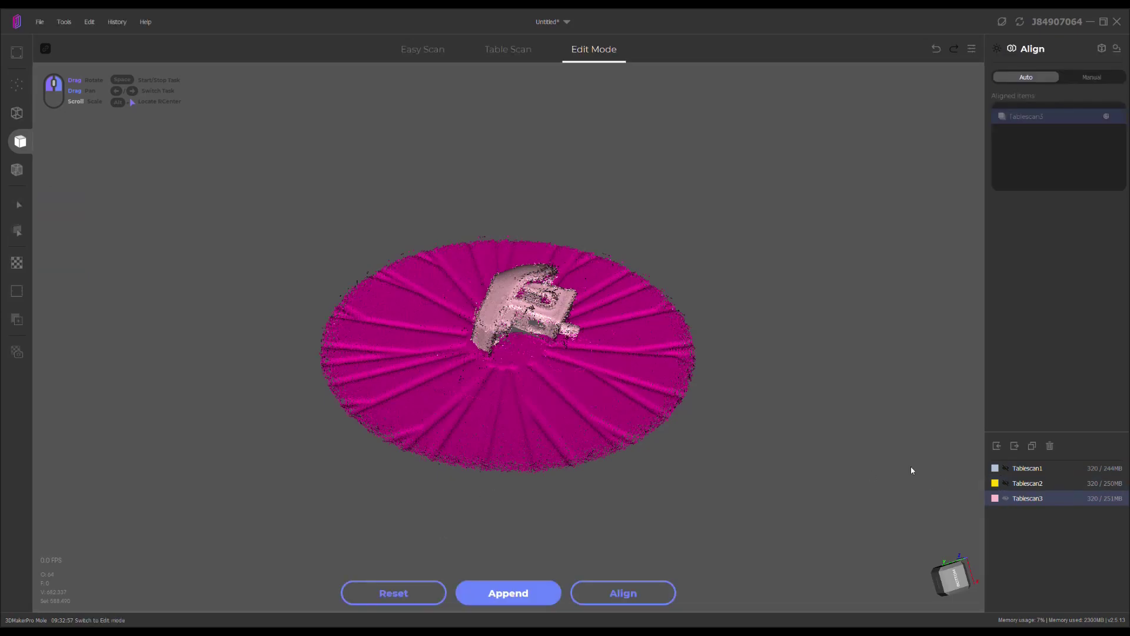
Show Tablescan2 and check how the scans line up from the table-plane edge
left_click(1006, 483)
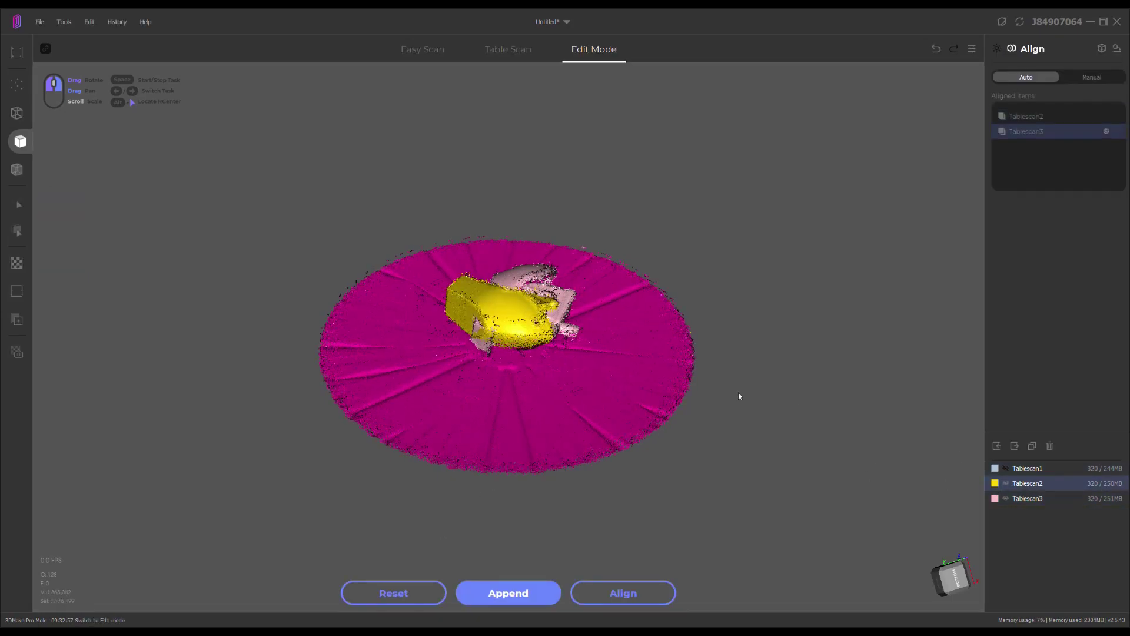
right_click_drag(740, 396, 714, 396)
left_click_drag(714, 396, 730, 433)
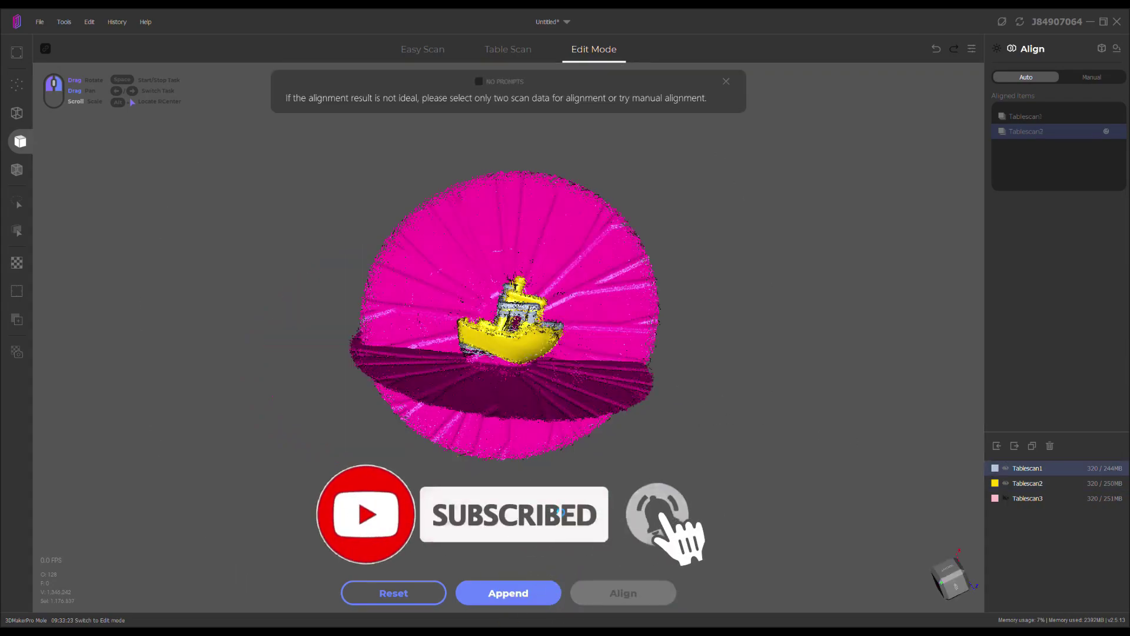
left_click_drag(565, 514, 562, 514)
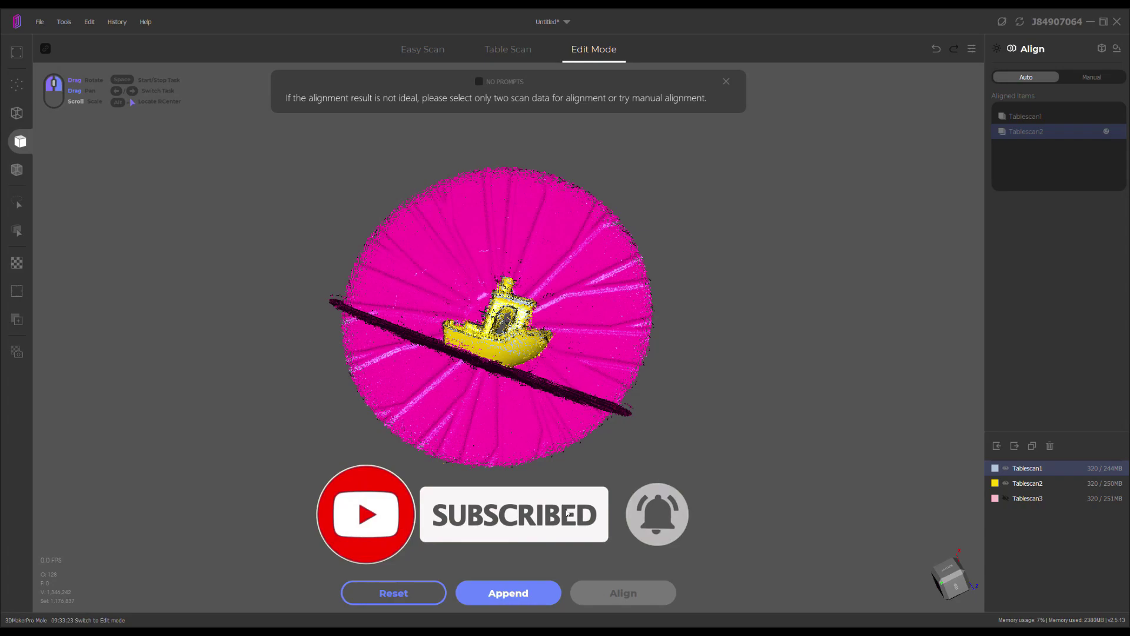
left_click_drag(606, 517, 671, 557)
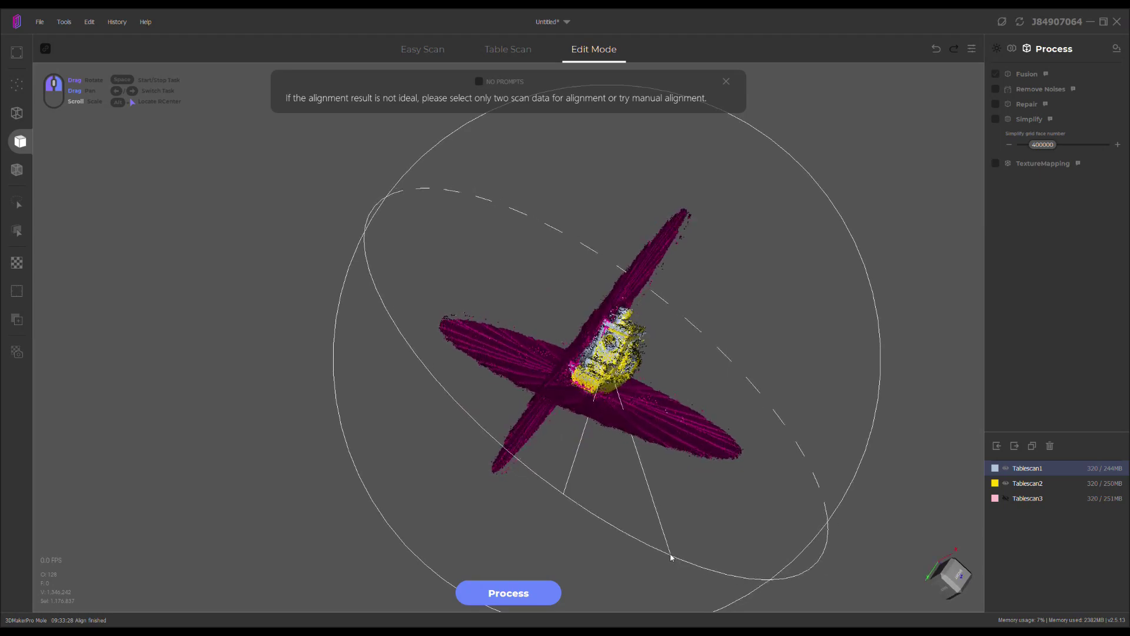
Select Tablescan3 in the Align panel and re-enable Tablescan2 to auto-align them
left_click(1006, 498)
left_click_drag(754, 444, 977, 512)
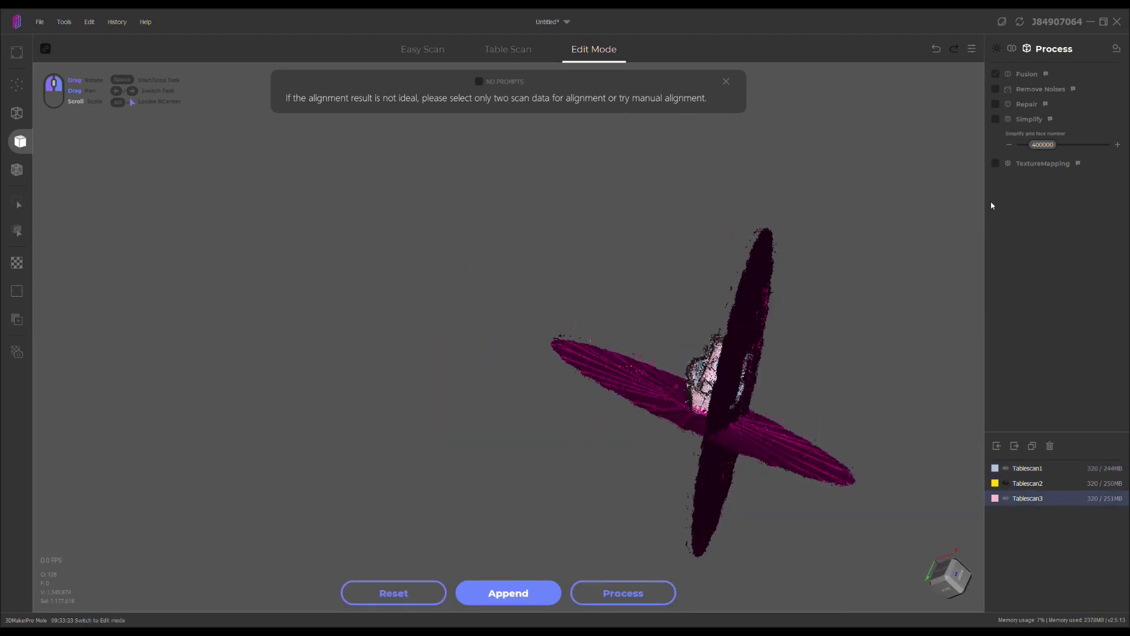
left_click(1010, 51)
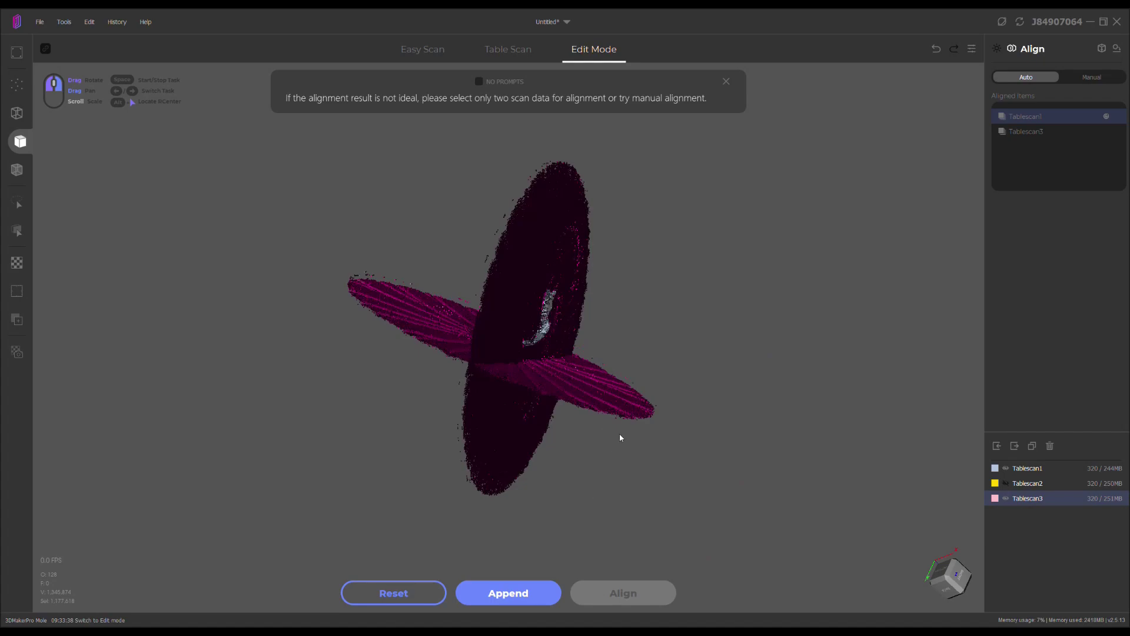
left_click_drag(598, 275, 872, 476)
left_click(1006, 484)
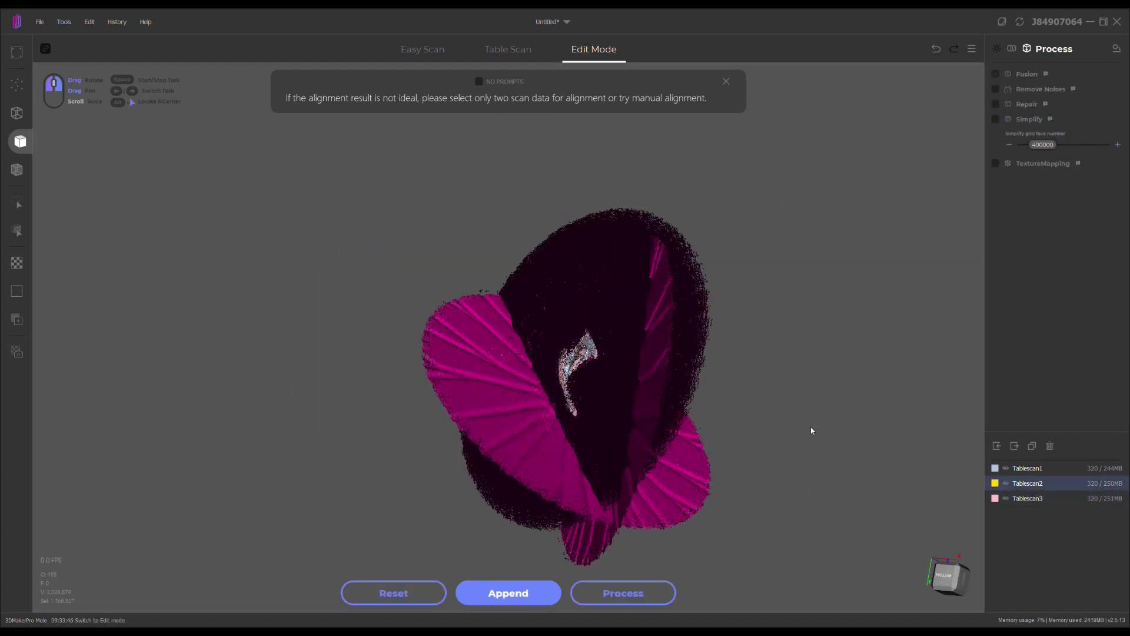
left_click_drag(811, 431, 651, 306)
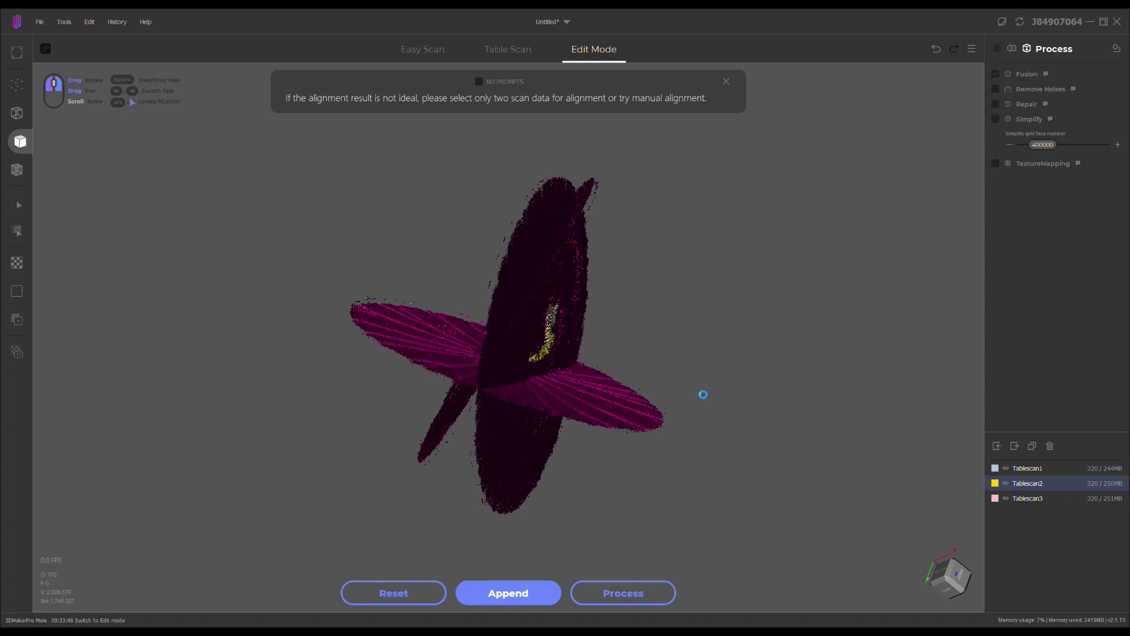
Fuse the three Benchy scans into Fusion_1 and inspect the hull from side and rear views
left_click_drag(697, 391, 408, 348)
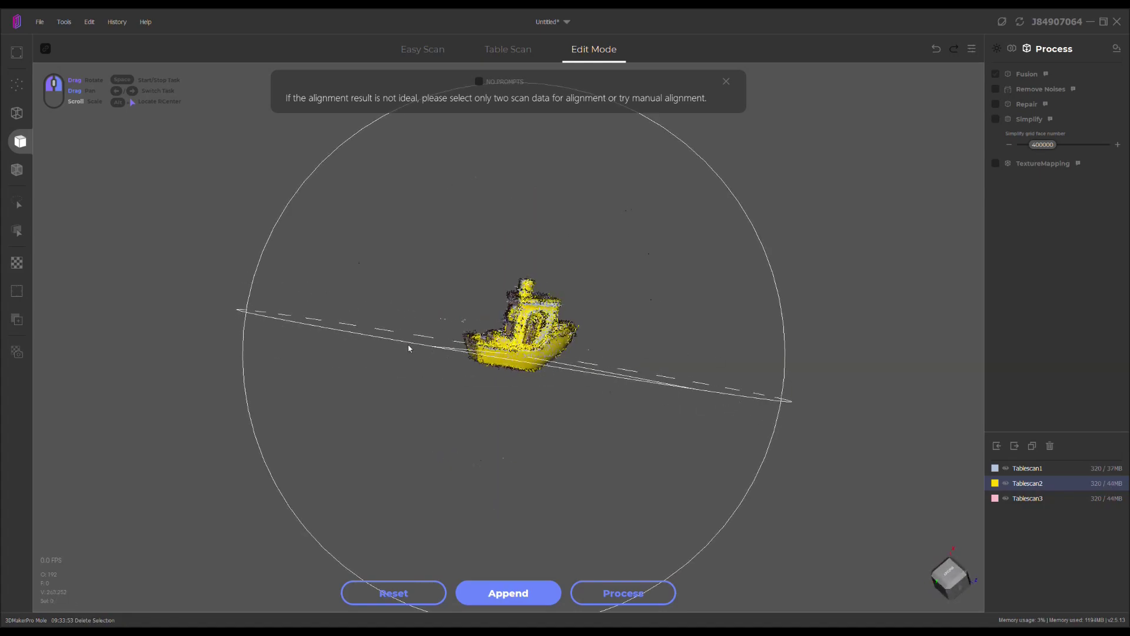
scroll(564, 337, "up", 5)
left_click_drag(564, 337, 883, 396)
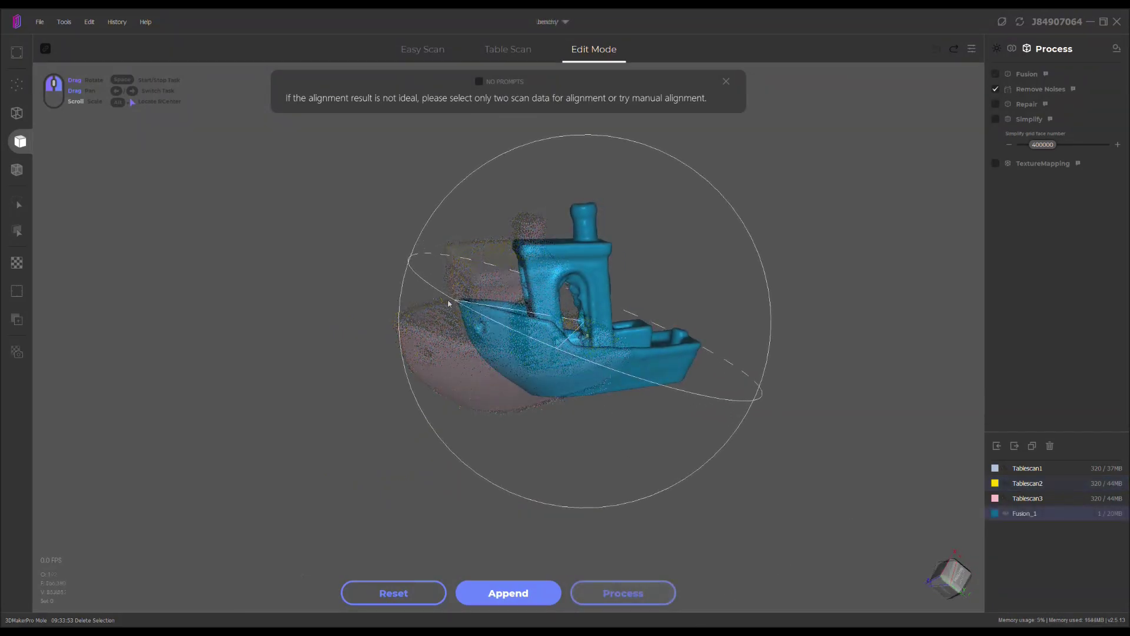
mouse_move(547, 295)
left_mouse_down()
mouse_move(565, 277)
mouse_move(561, 289)
left_mouse_up()
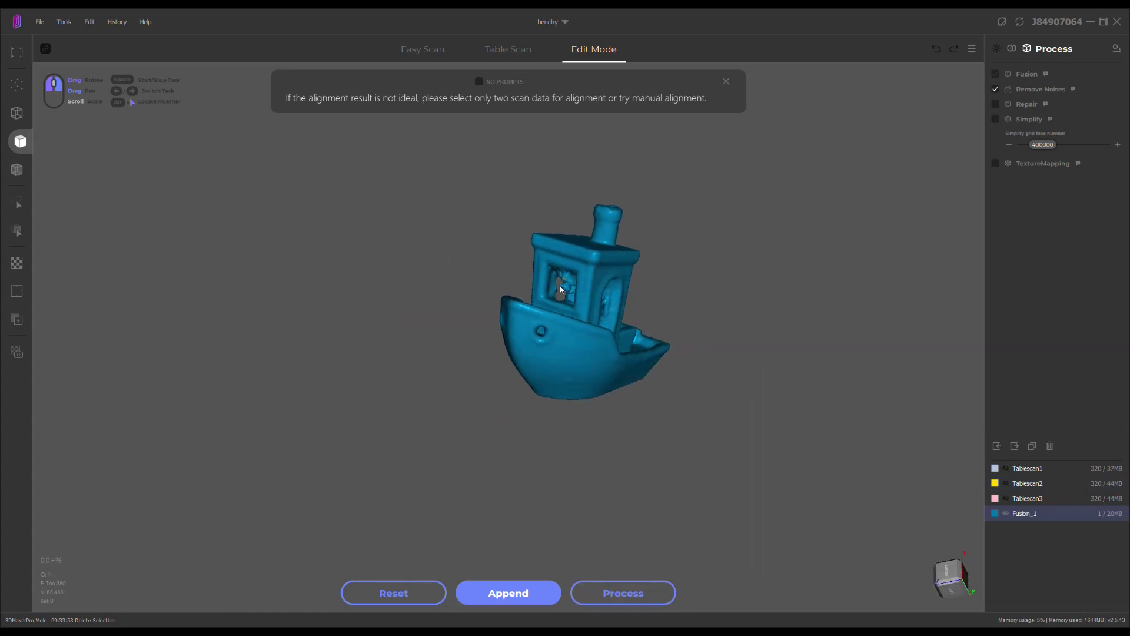
left_click_drag(692, 345, 759, 353)
scroll(596, 379, "up", 10)
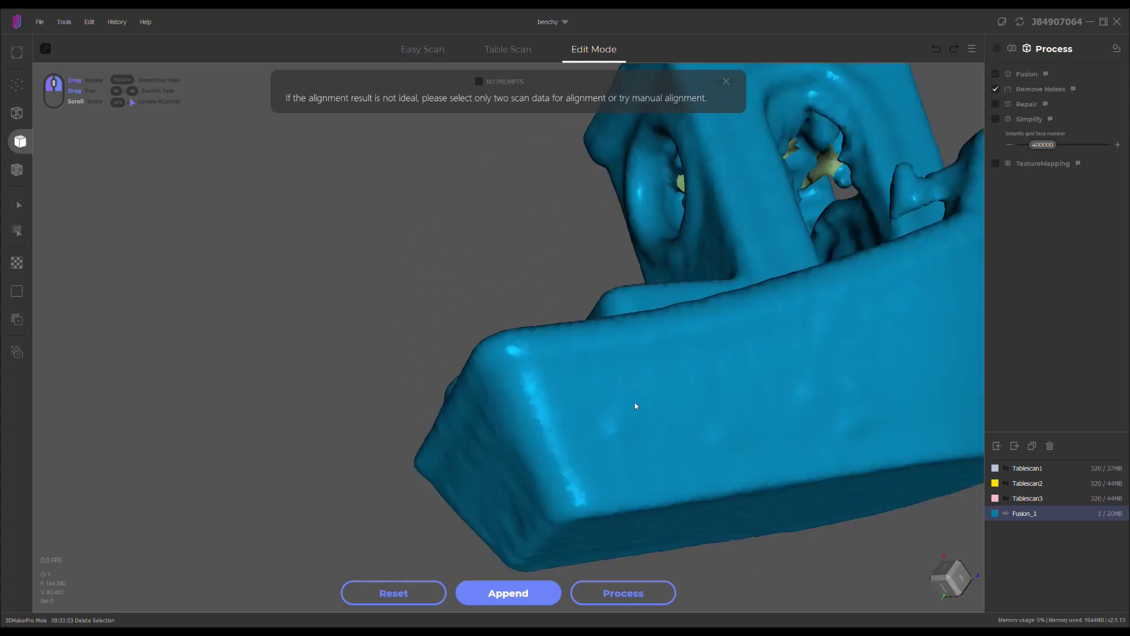
left_click_drag(498, 338, 400, 412)
left_click_drag(540, 418, 744, 404)
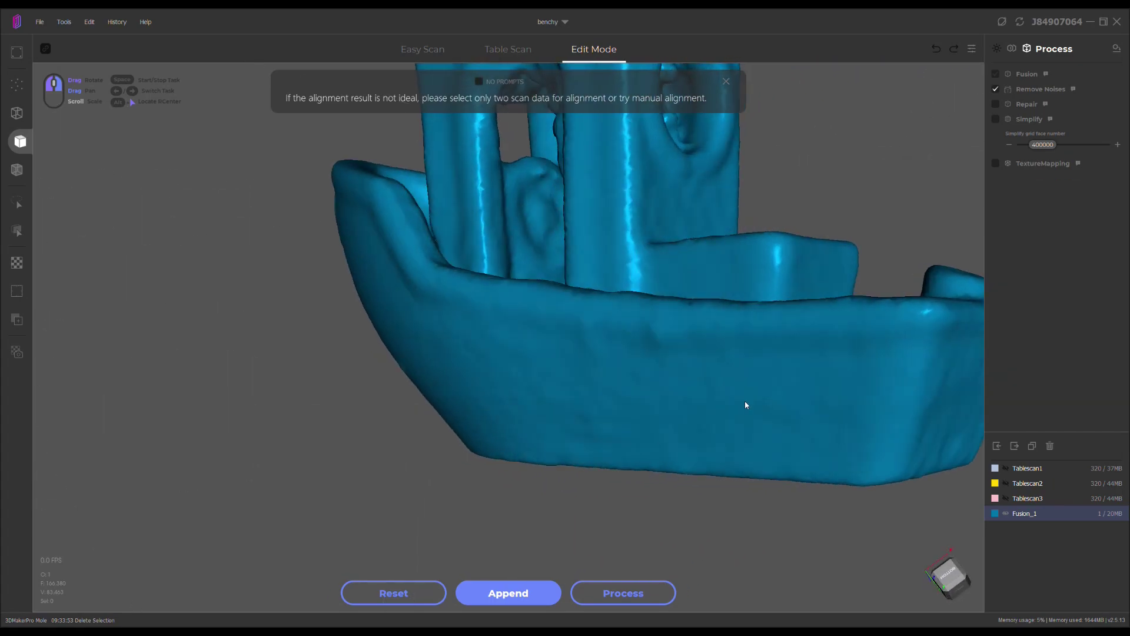
Move the white Benchy onto the blue scanned boat and orbit to compare their shapes
scroll(603, 381, "down", 5)
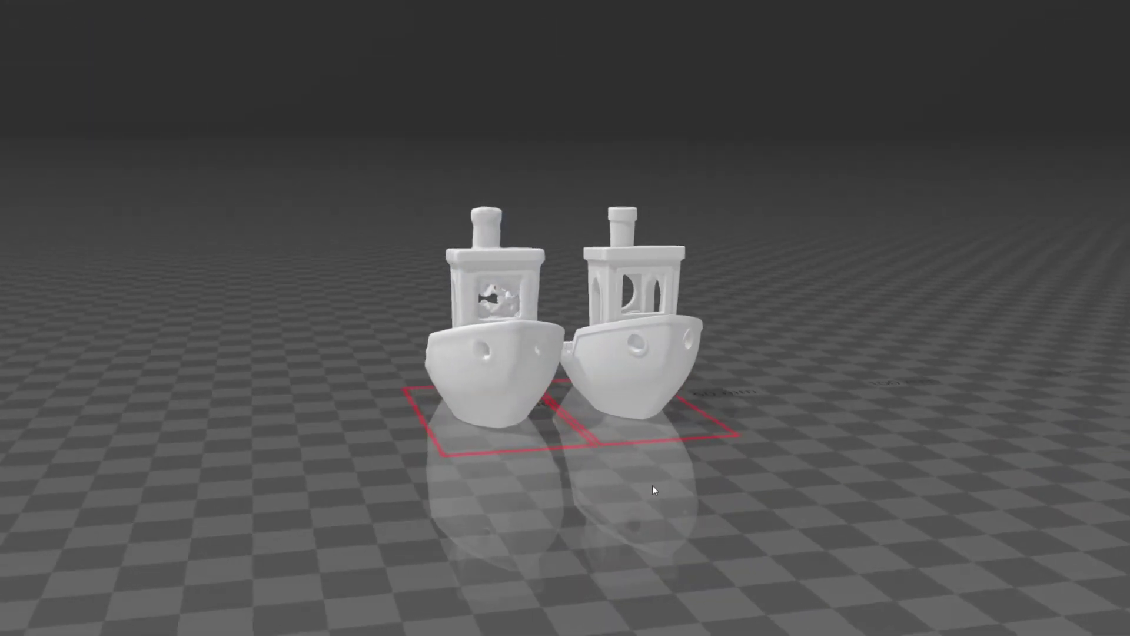
left_click_drag(651, 490, 856, 450)
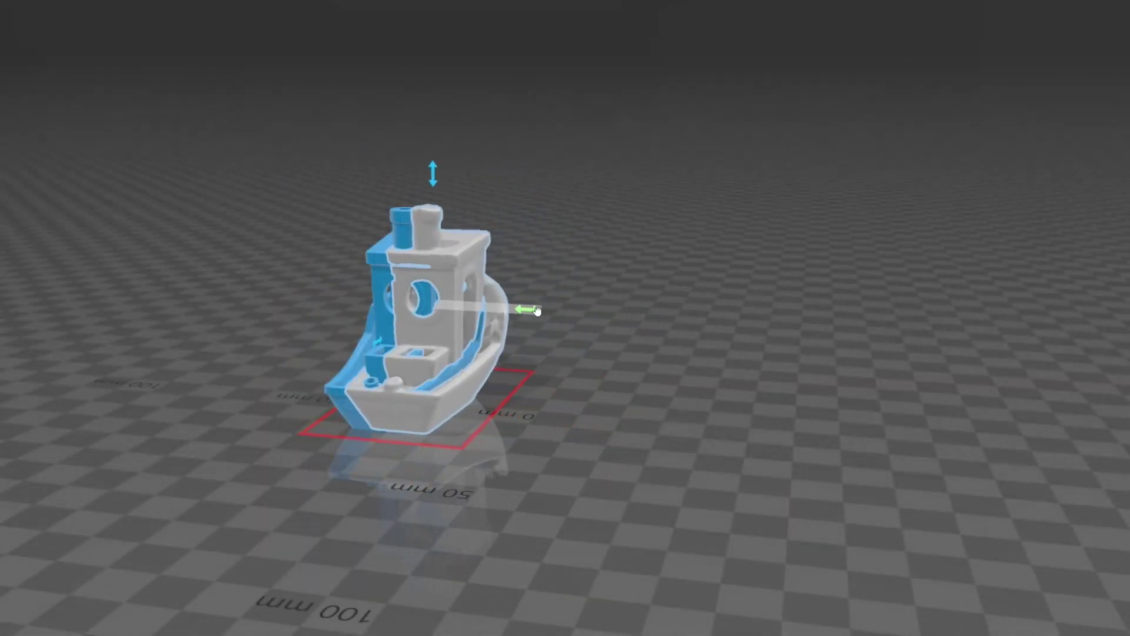
left_click_drag(537, 310, 789, 487)
scroll(792, 465, "up", 5)
middle_click_drag(645, 432, 377, 312)
left_click_drag(724, 237, 728, 237)
left_click_drag(735, 430, 372, 203)
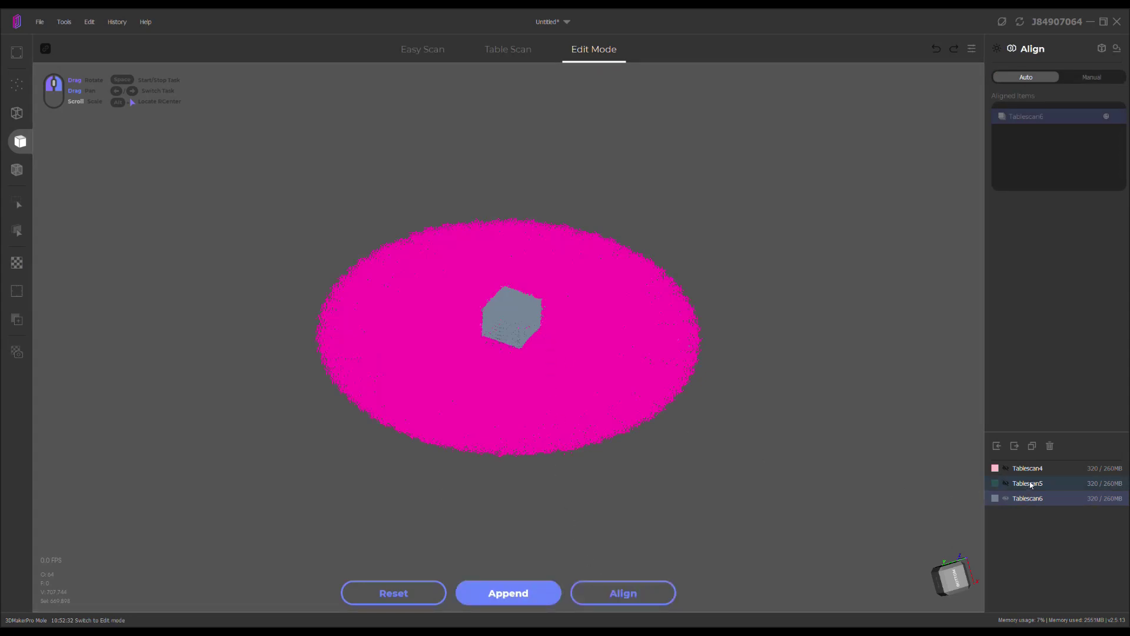
Add Tablescan5 and Tablescan4 to the aligned cube scans
left_click(1006, 483)
left_click(1006, 468)
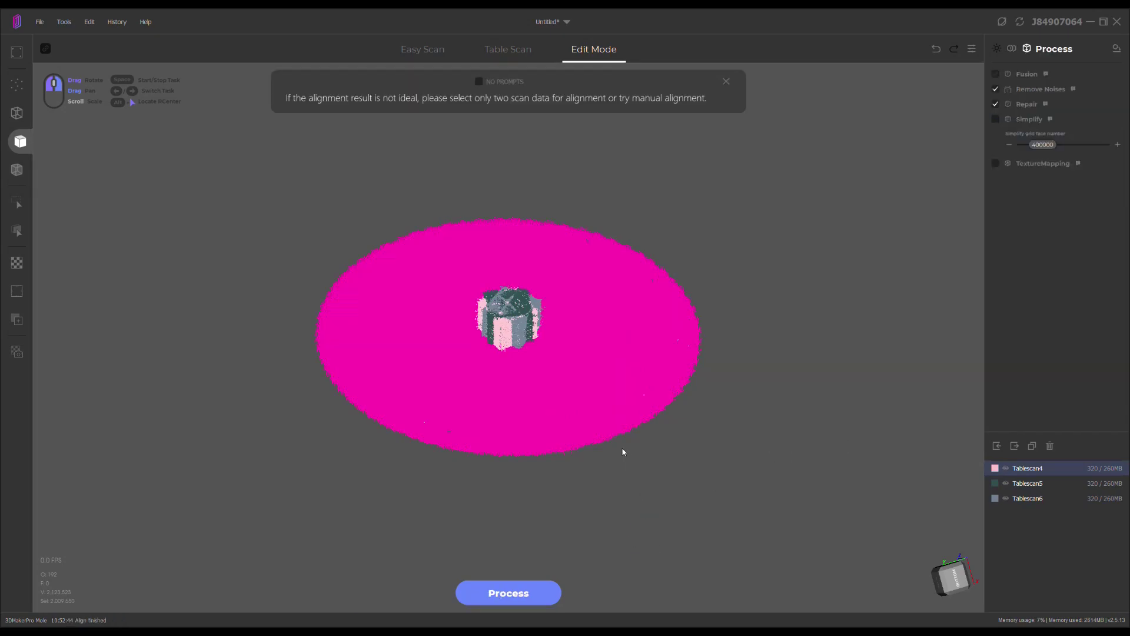
left_click_drag(537, 351, 528, 331)
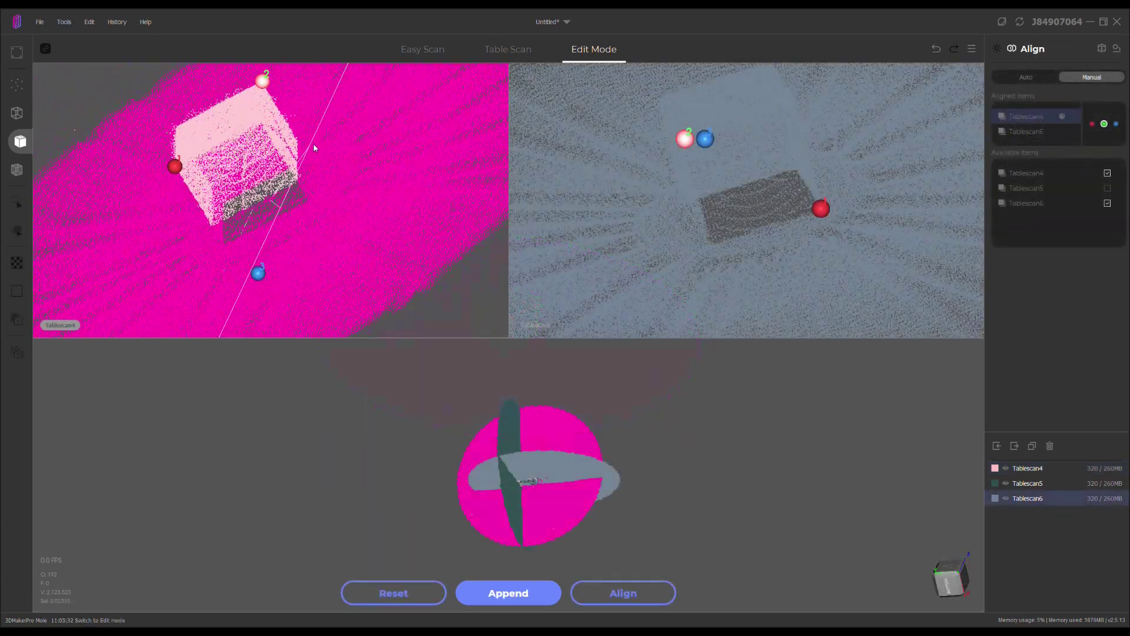
Manually align Tablescan4 to Tablescan6 using three matched point pairs
left_click_drag(313, 143, 988, 174)
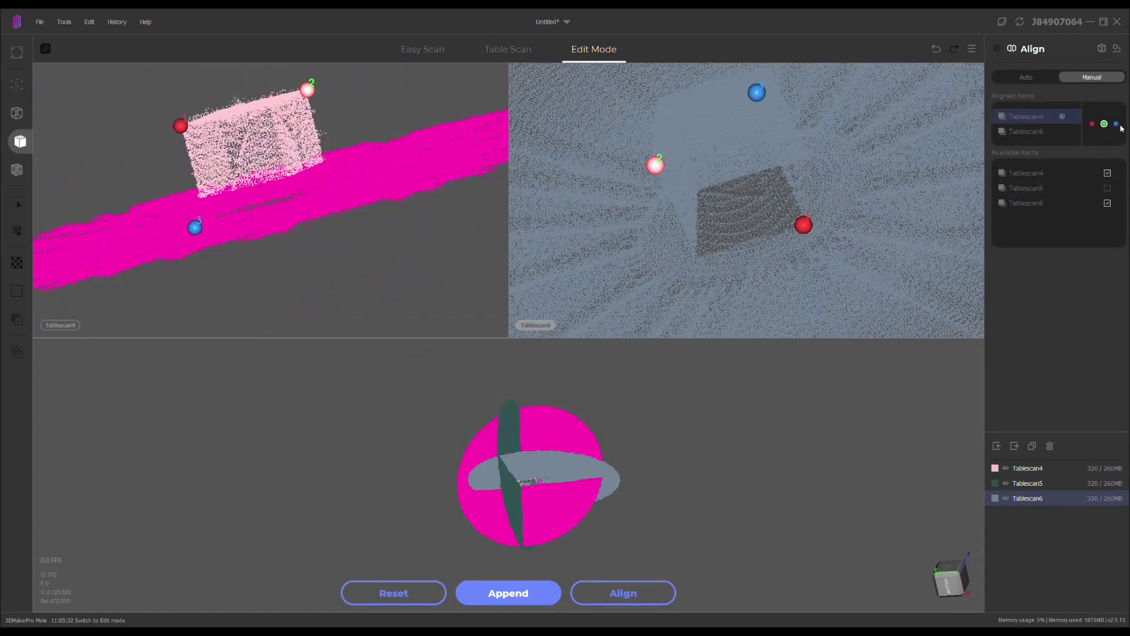
left_click_drag(902, 163, 843, 90)
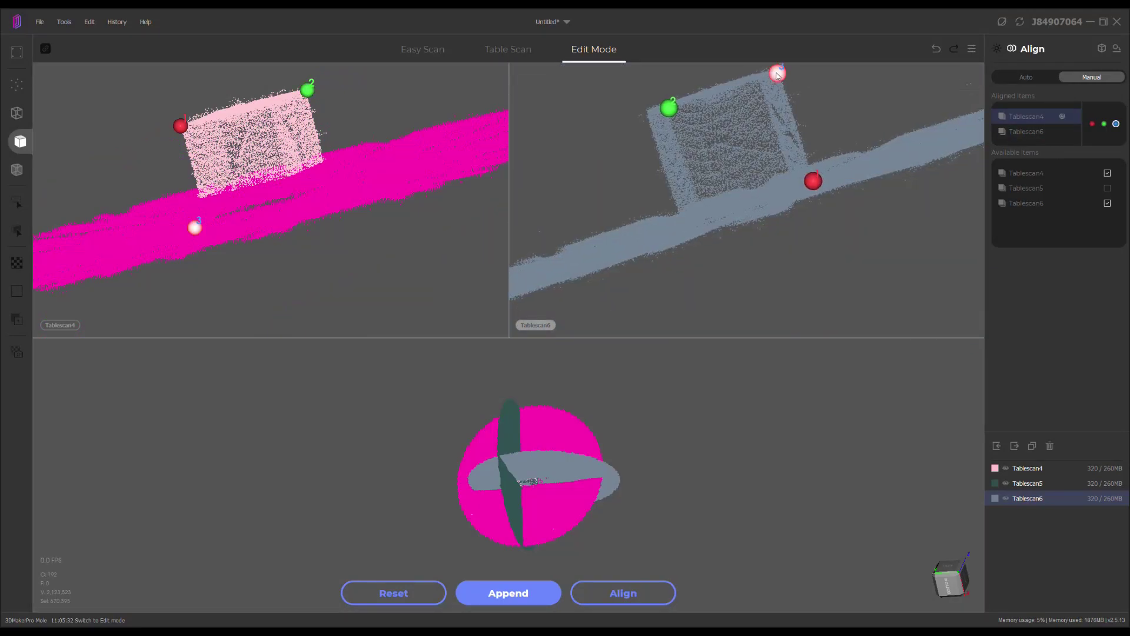
left_click_drag(777, 75, 184, 143)
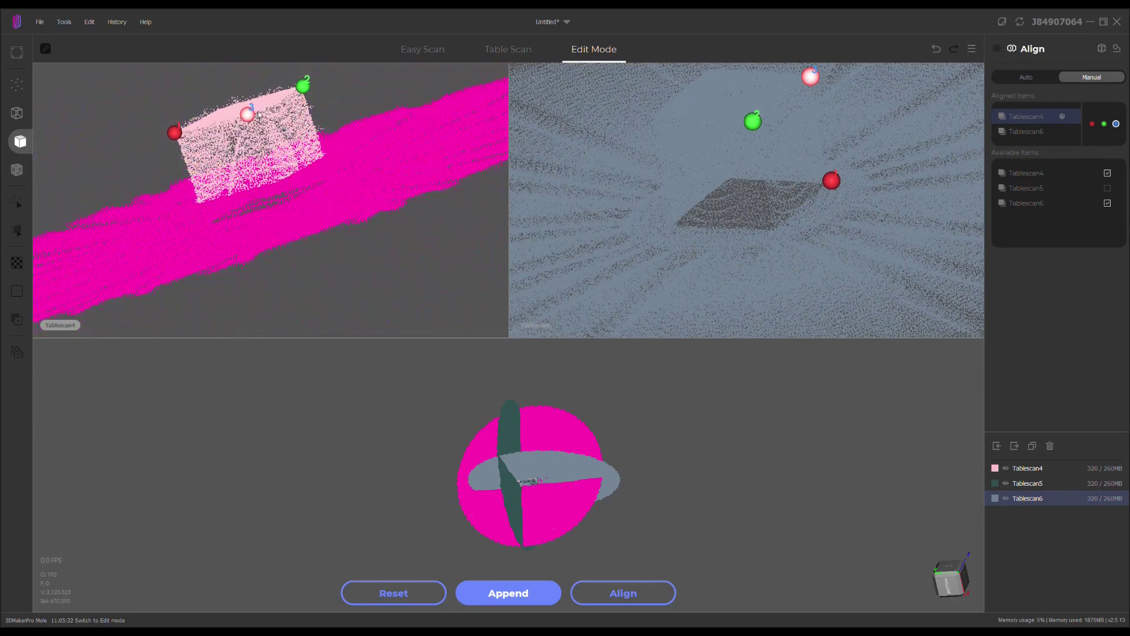
left_click_drag(258, 115, 280, 104)
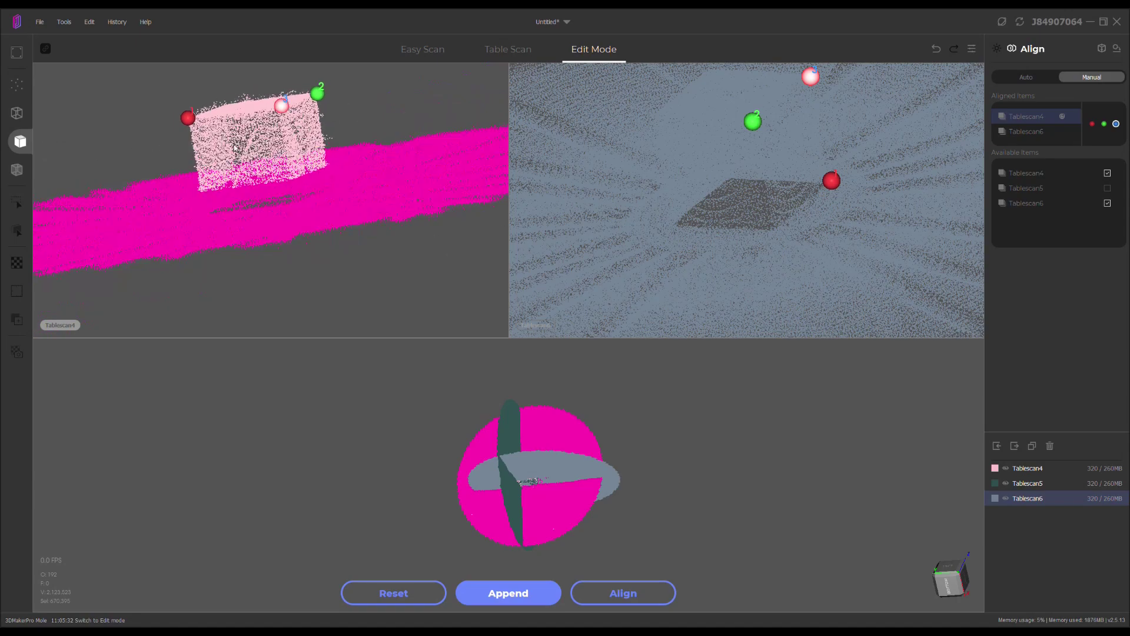
left_click(666, 596)
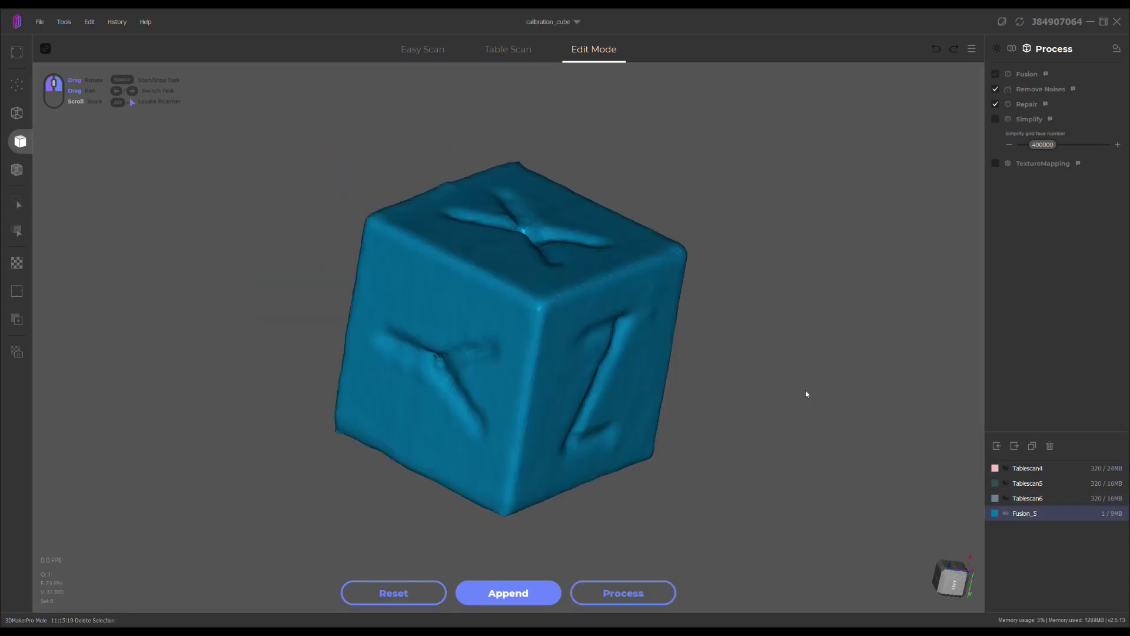
Orbit the fused calibration-cube mesh Fusion_5 to inspect it
left_click_drag(710, 363, 371, 239)
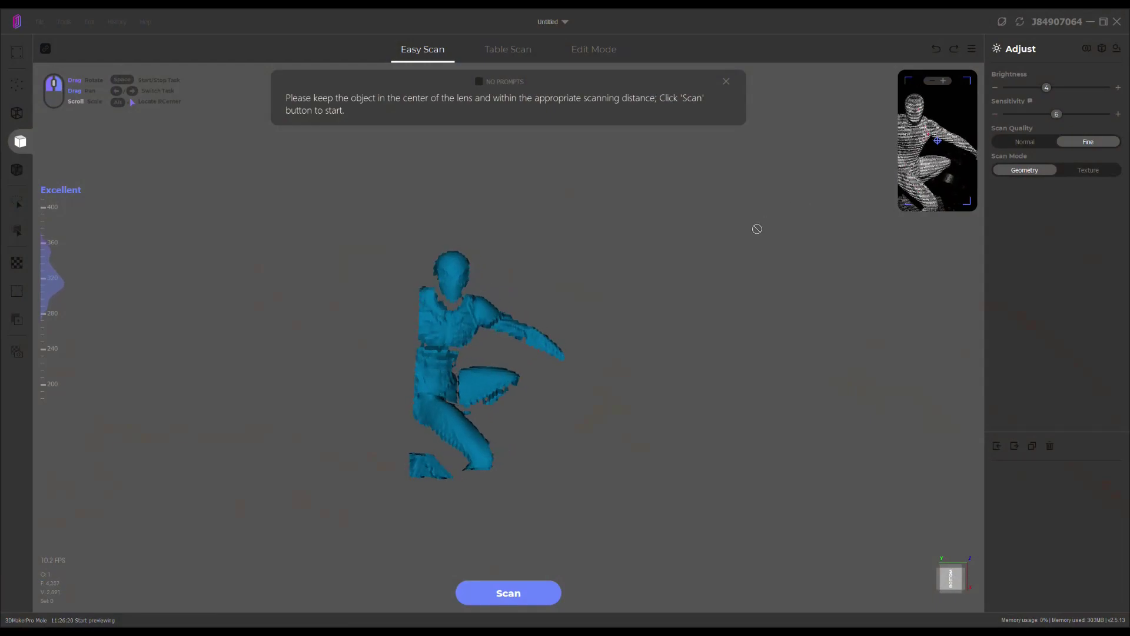
Start the handheld Easy Scan of the Spider-Man statue at Fine quality
left_click(523, 594)
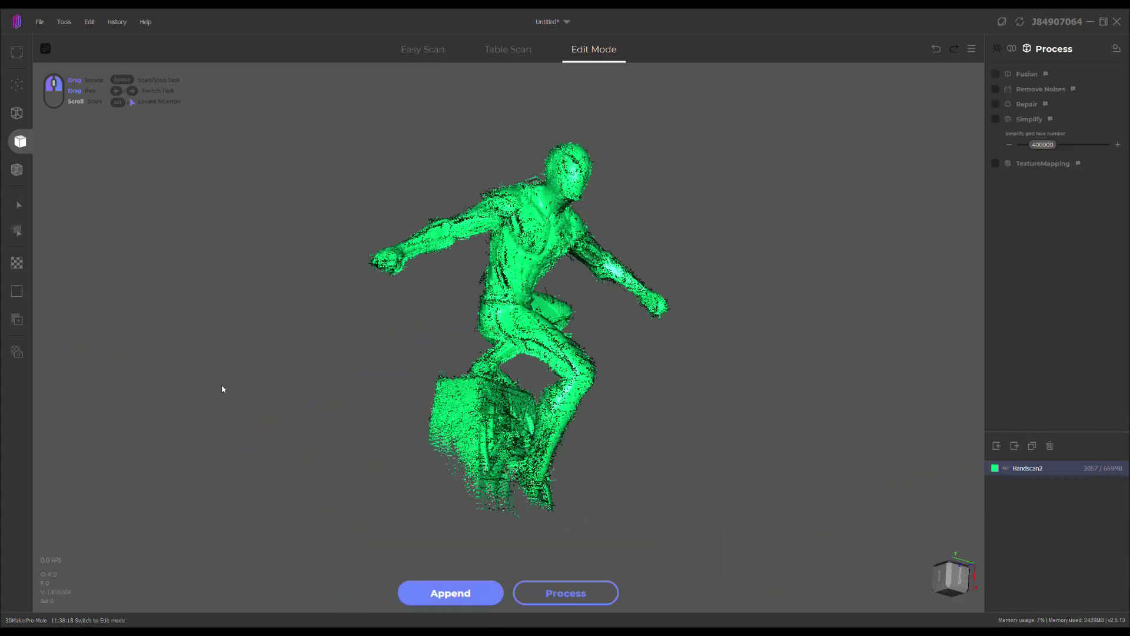
Fuse the green Handscan2 point cloud of the statue into a mesh
left_click_drag(221, 388, 694, 412)
scroll(753, 383, "up", 5)
left_click(585, 597)
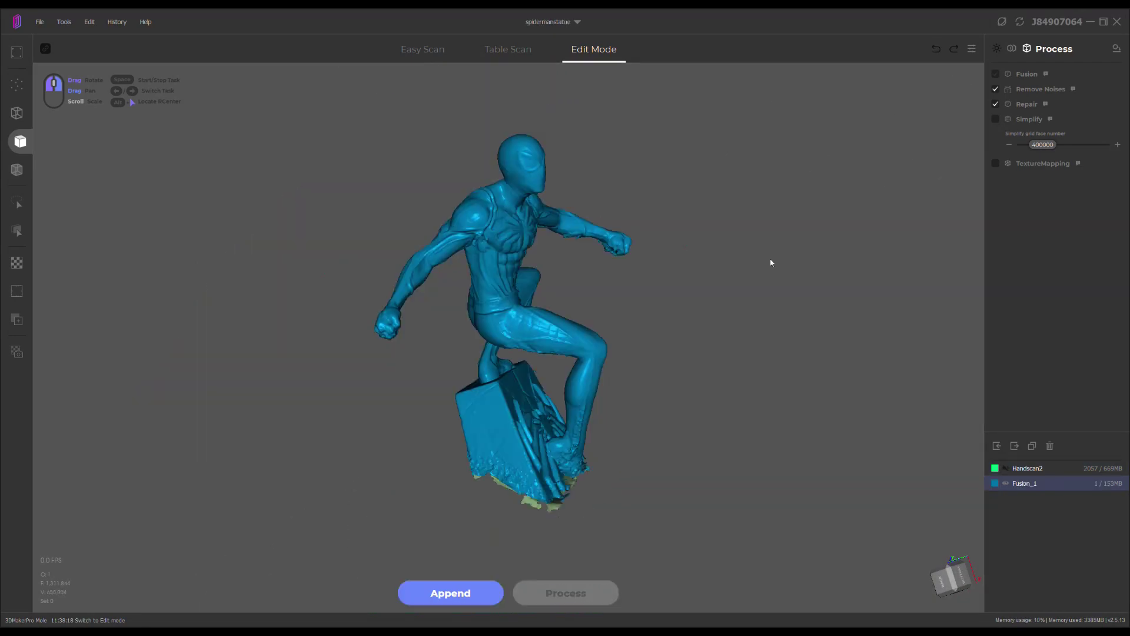
Orbit and zoom the fused statue mesh to check its top, sides, back and front
left_click_drag(769, 263, 472, 234)
scroll(479, 195, "up", 6)
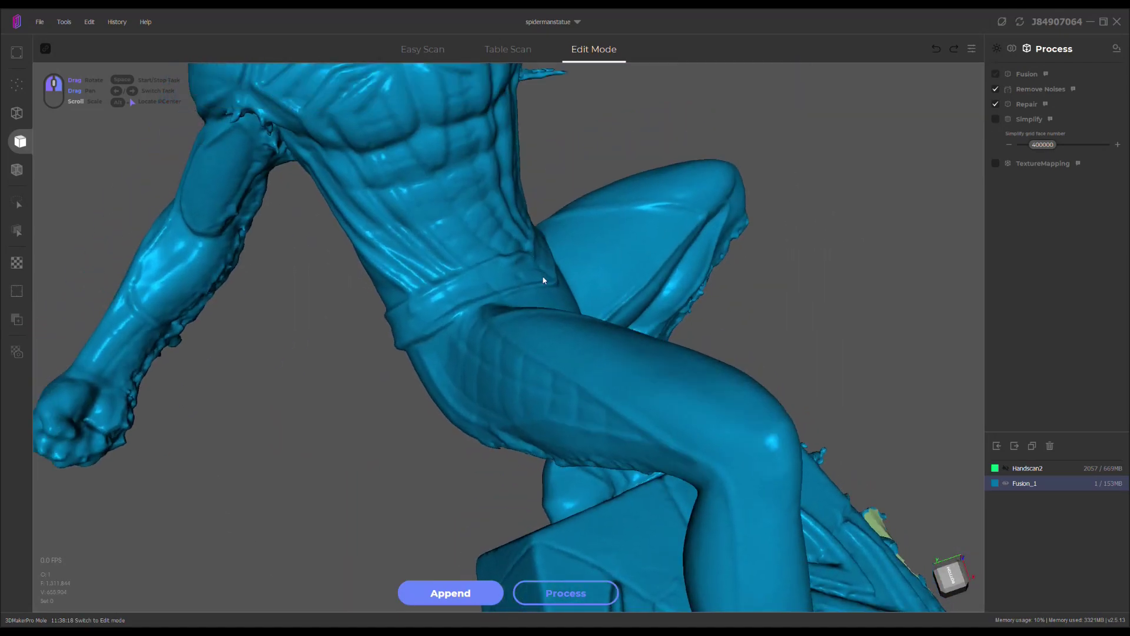
scroll(543, 281, "down", 6)
left_click_drag(631, 405, 287, 400)
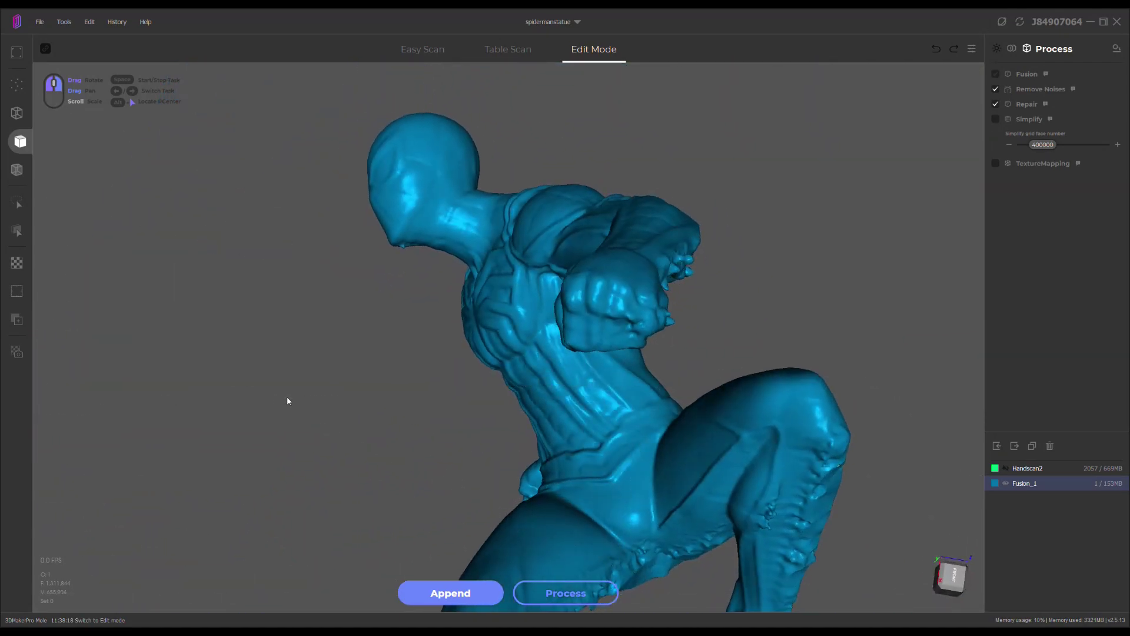
left_click_drag(704, 393, 400, 417)
left_click_drag(538, 421, 369, 417)
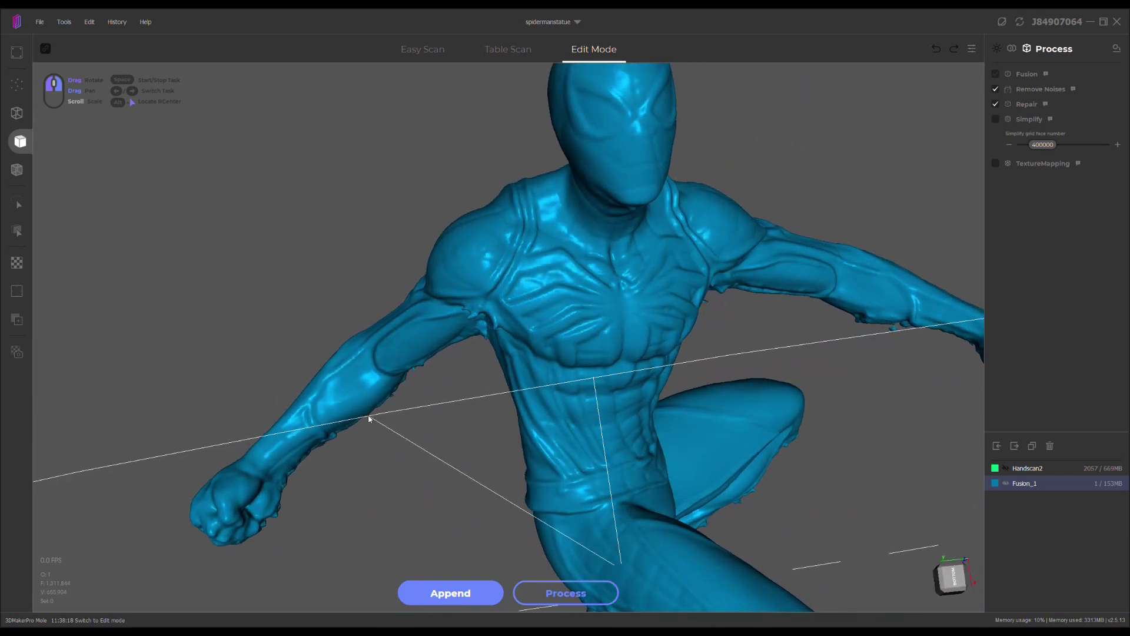
scroll(472, 398, "down", 5)
left_click_drag(471, 399, 575, 402)
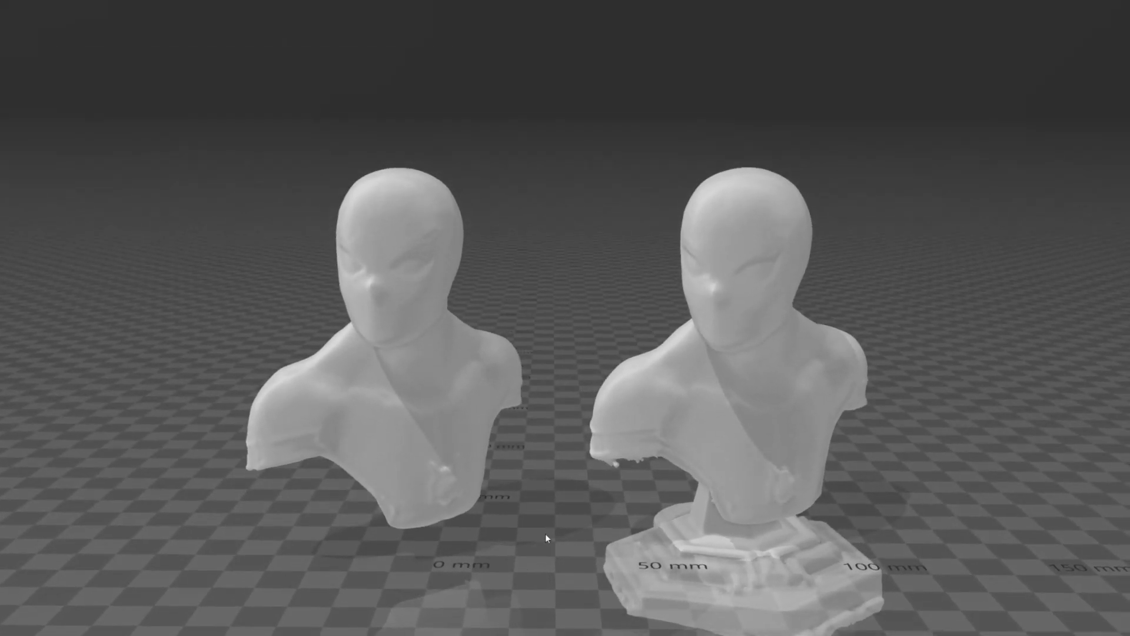
Orbit the view upward over both Spider-Man busts to compare them
left_click_drag(545, 533, 529, 420)
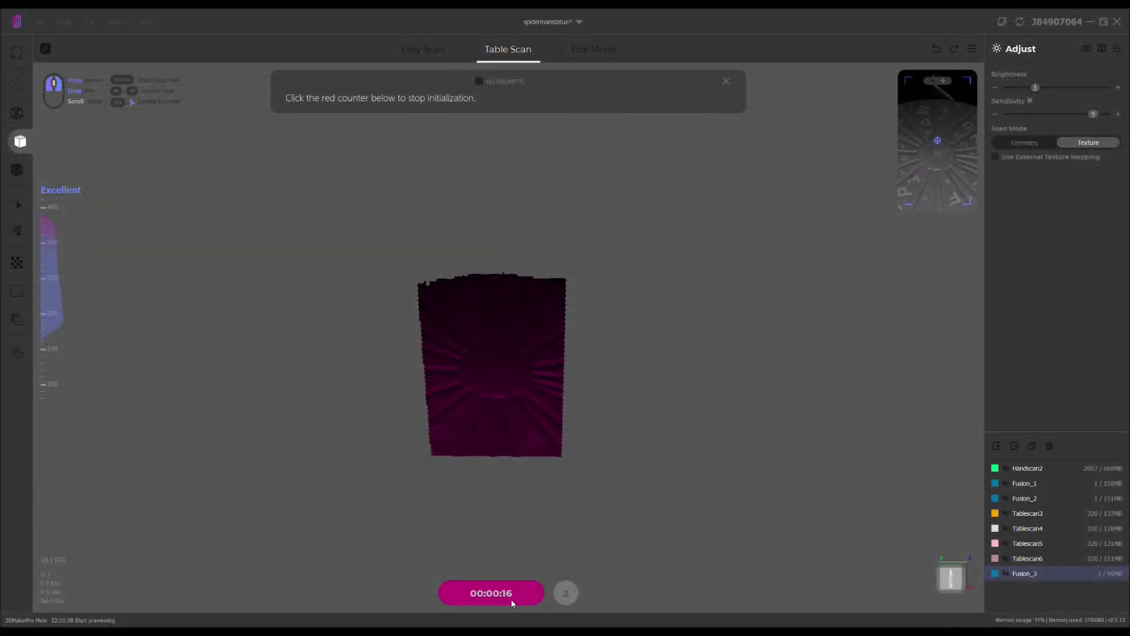
Stop the turntable initialization, table-scan the bust, and delete the selected stray points
left_click(511, 598)
left_click(511, 600)
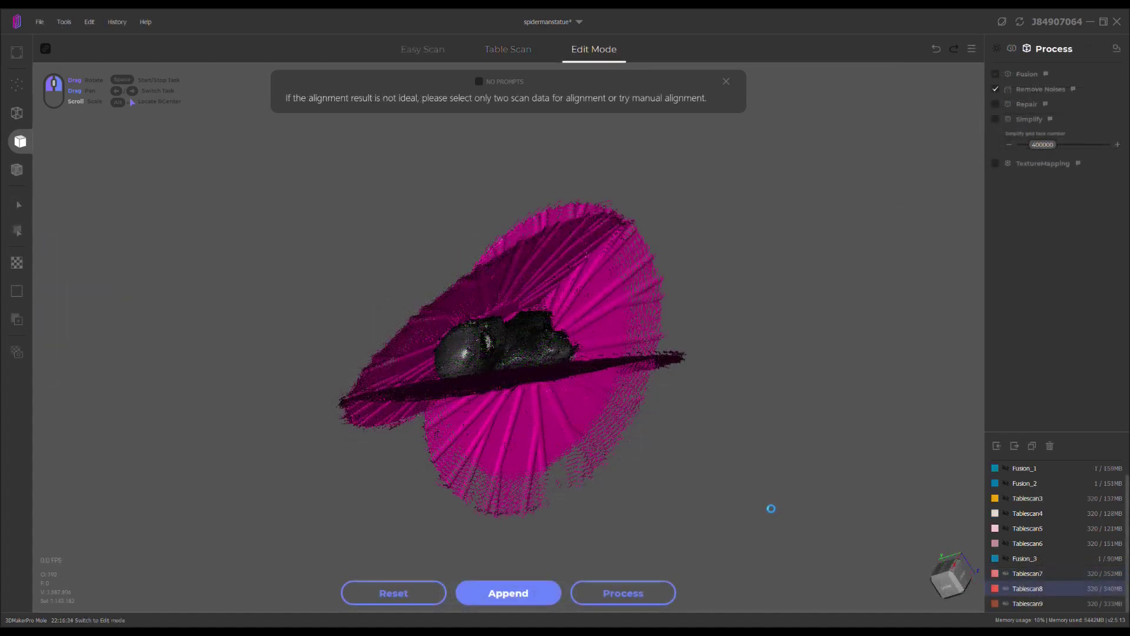
key("Delete")
Rotate and zoom the trimmed bust scan to inspect it from several sides
left_click_drag(741, 494, 611, 443)
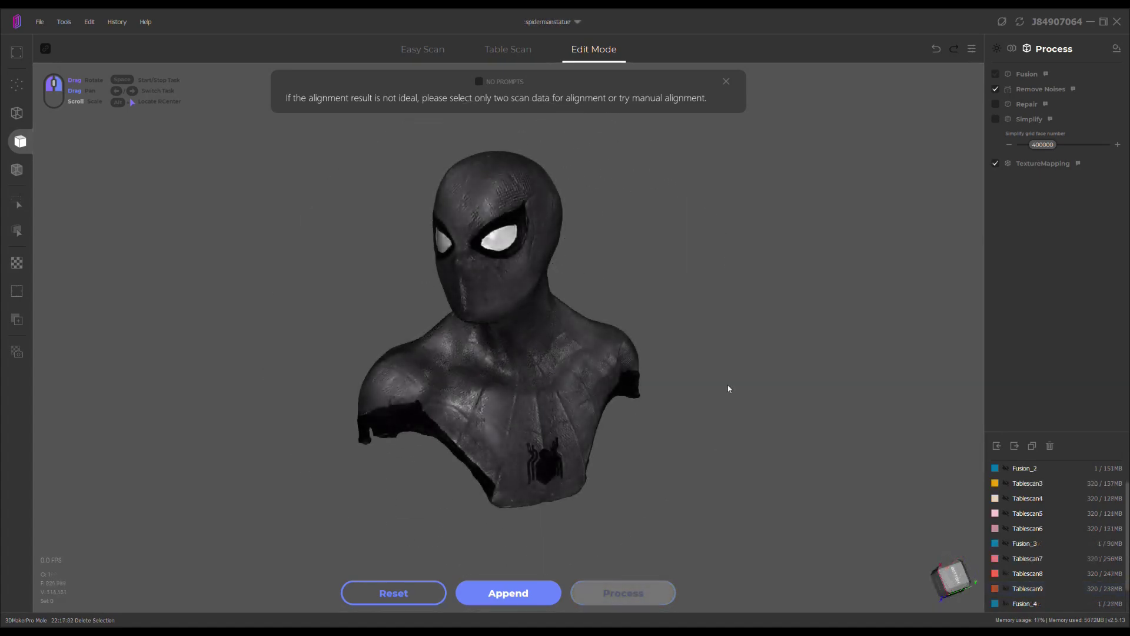
left_click_drag(651, 330, 474, 333)
left_click_drag(395, 330, 507, 422)
scroll(523, 424, "down", 5)
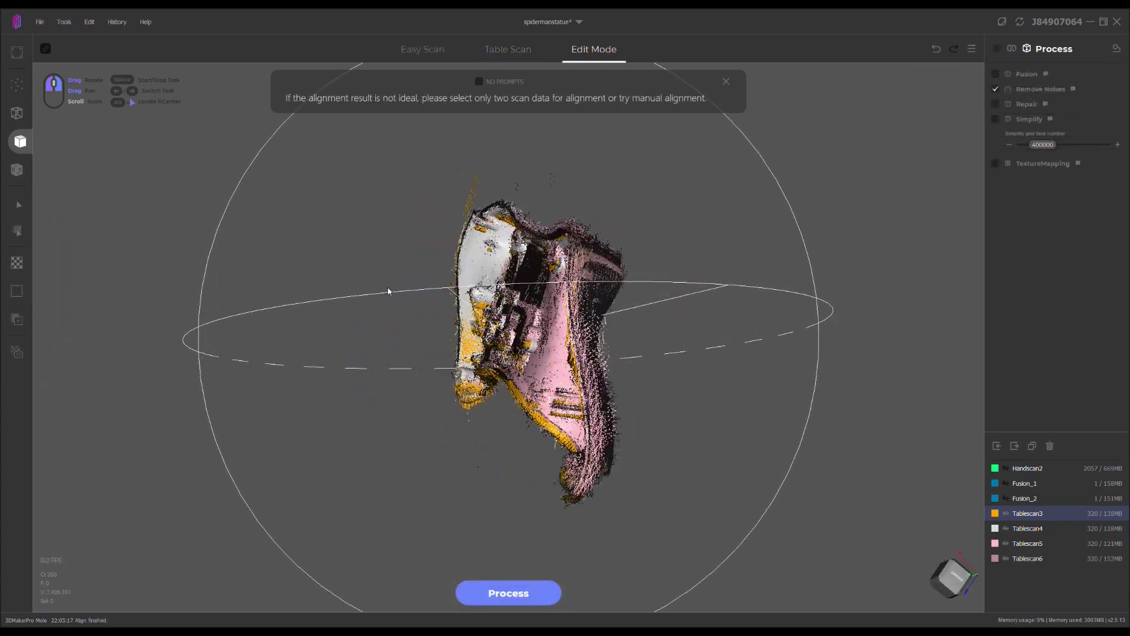
Fuse the aligned game-controller scans into Fusion_3 and rotate the resulting mesh
left_click_drag(391, 290, 721, 370)
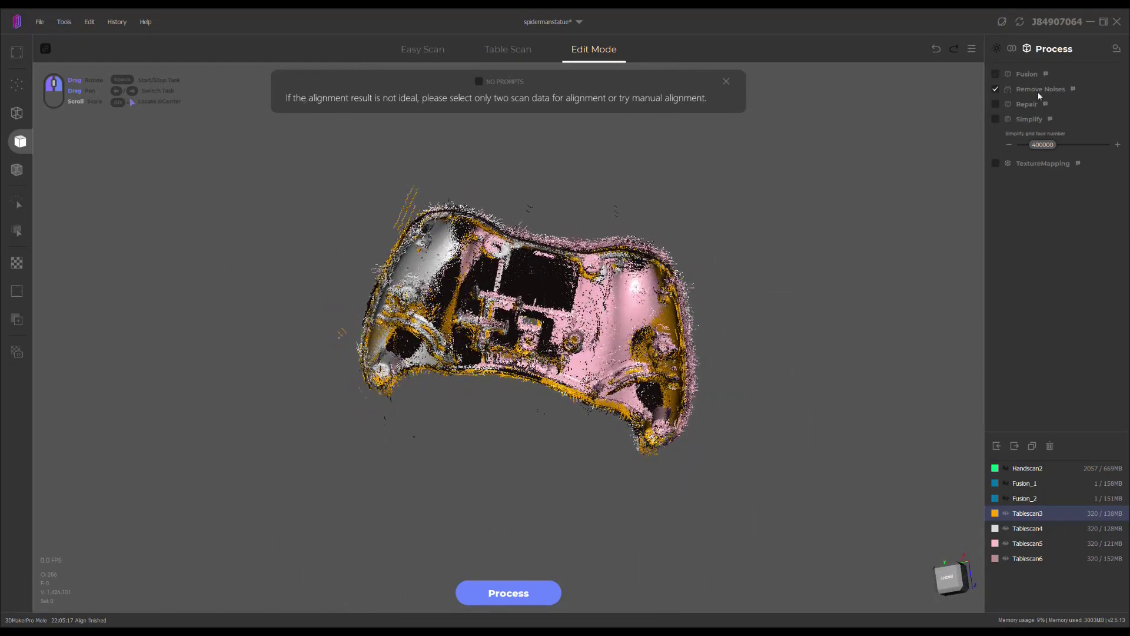
left_click(539, 592)
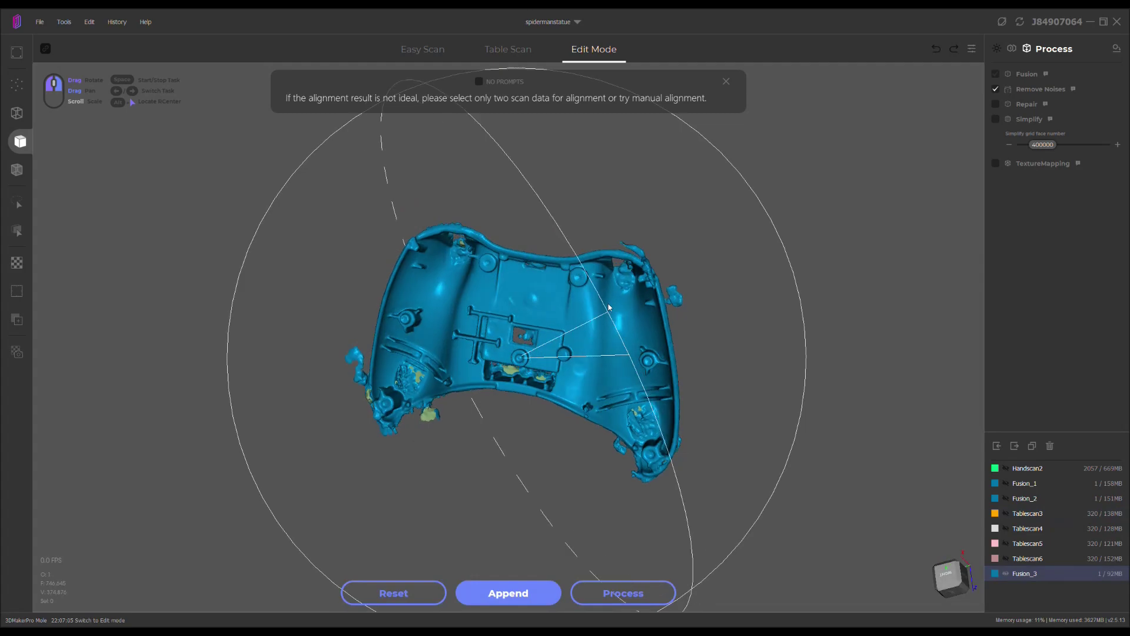
left_click_drag(518, 330, 594, 336)
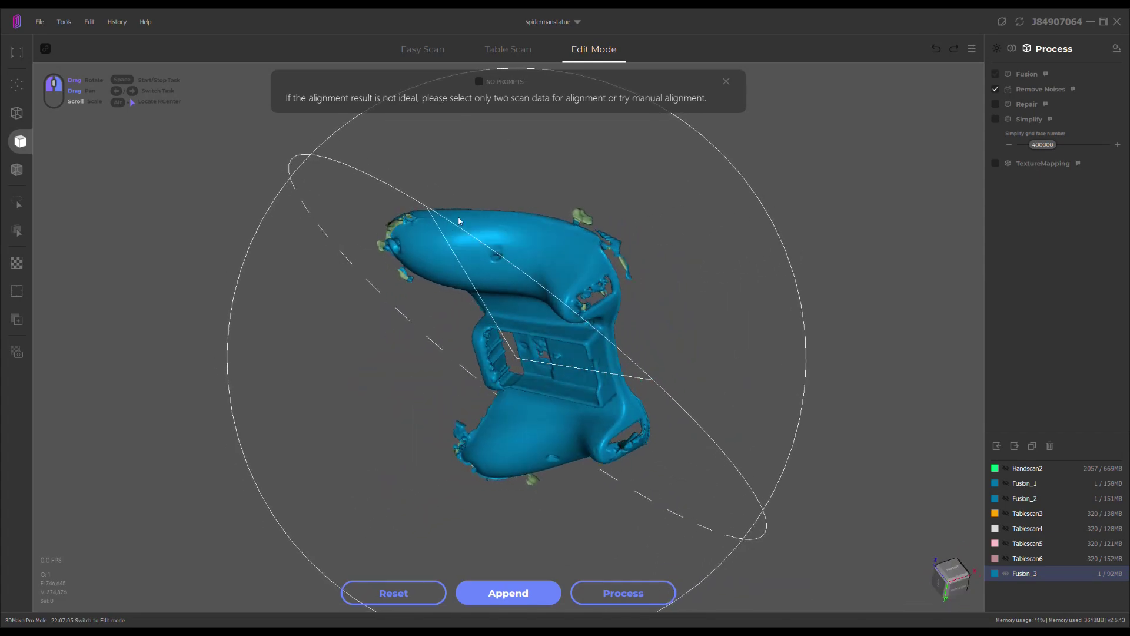